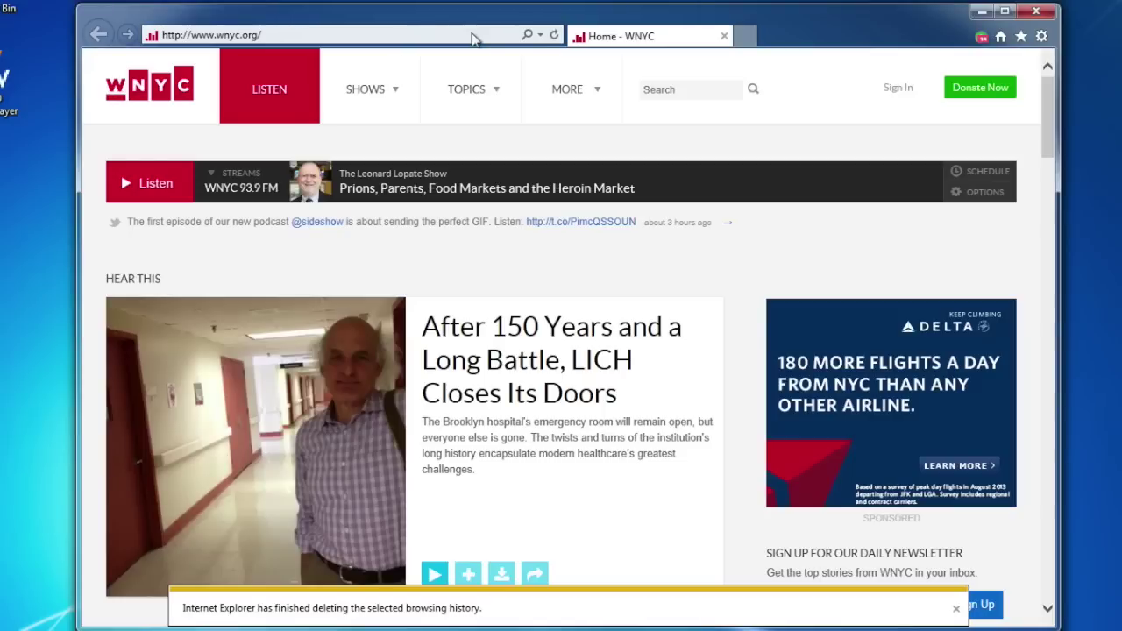
Go to foscam.us and open the Foscam Support page
left_click(472, 35)
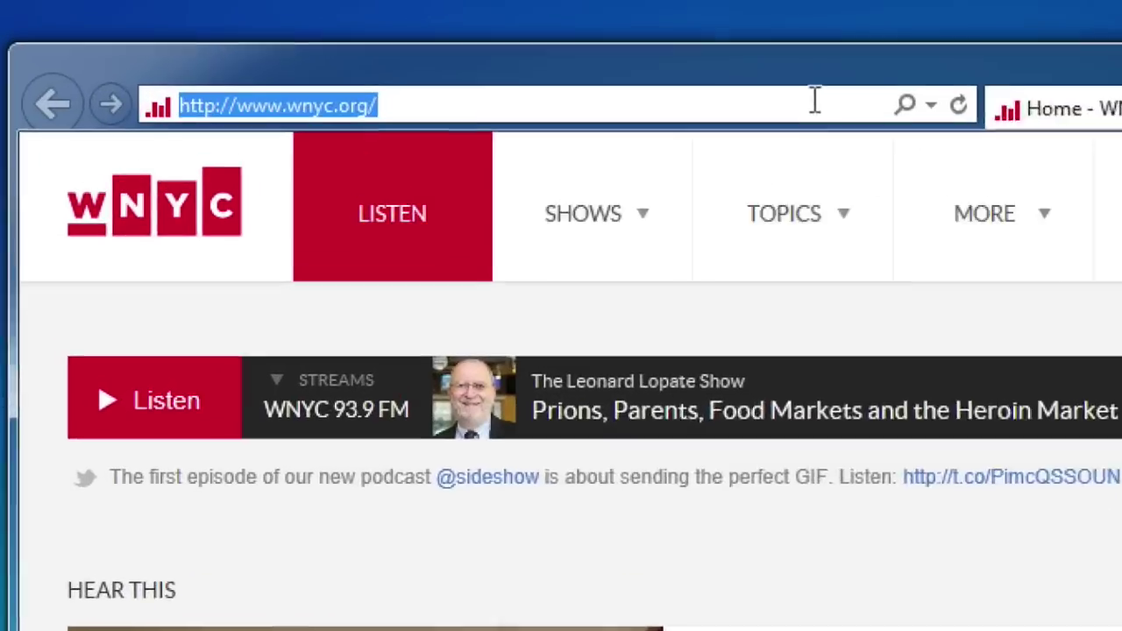
type("fosca")
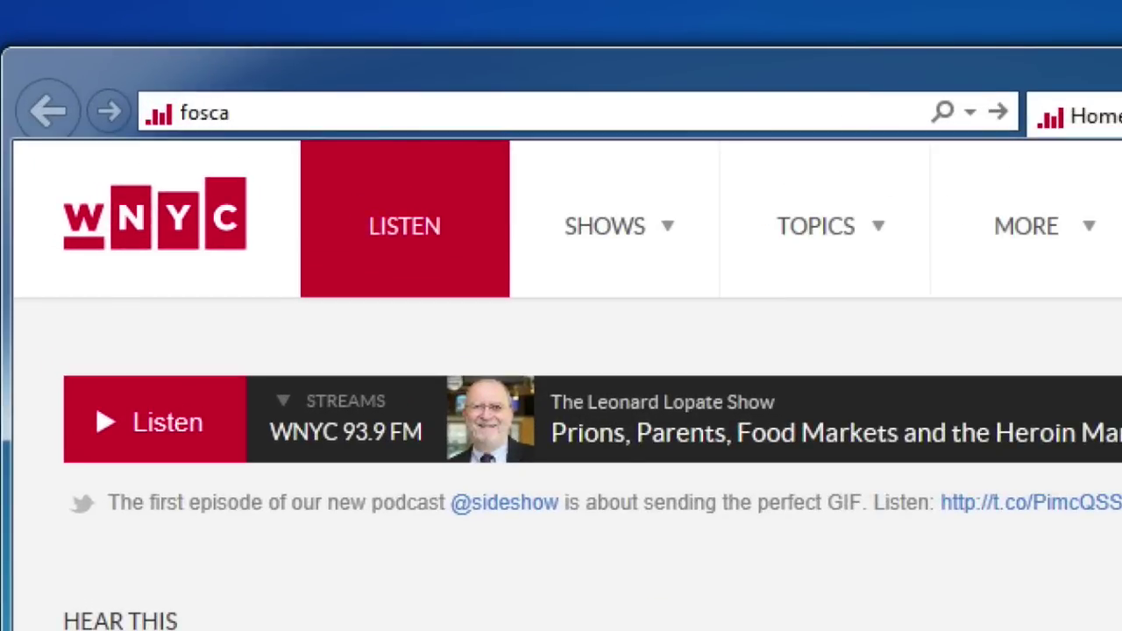
type("m.us")
key("Return")
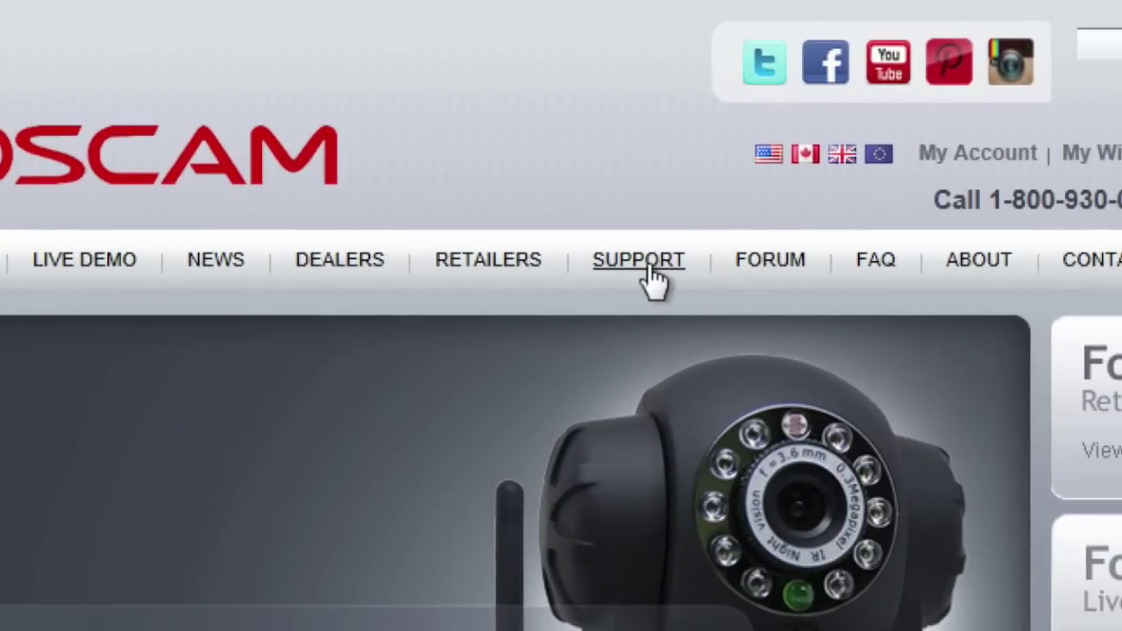
left_click(653, 279)
Save the IP Camera Tool for Windows zip (IPCameraTool version 1.0.0.1 - 20131120) into Downloads
scroll(494, 364, "down", 3)
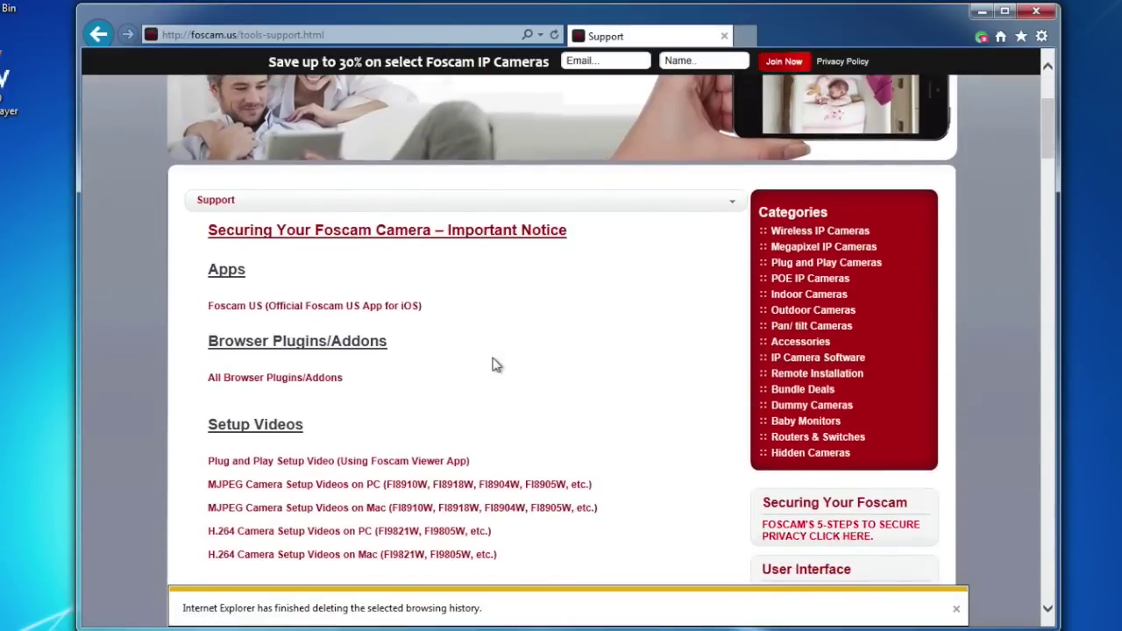
scroll(494, 365, "down", 5)
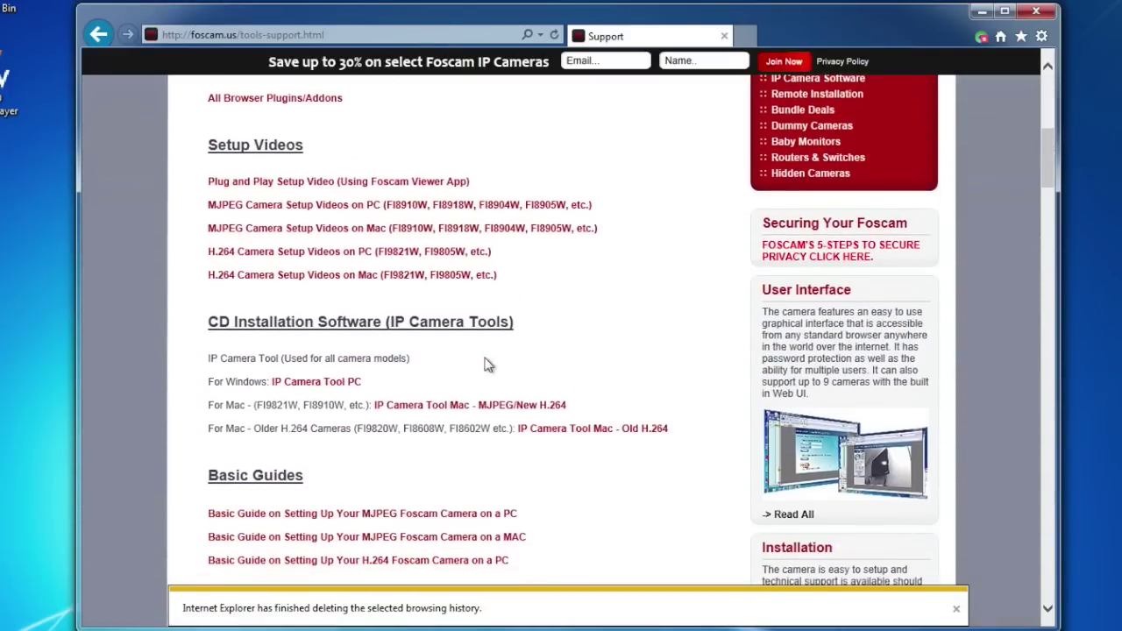
left_click(298, 381)
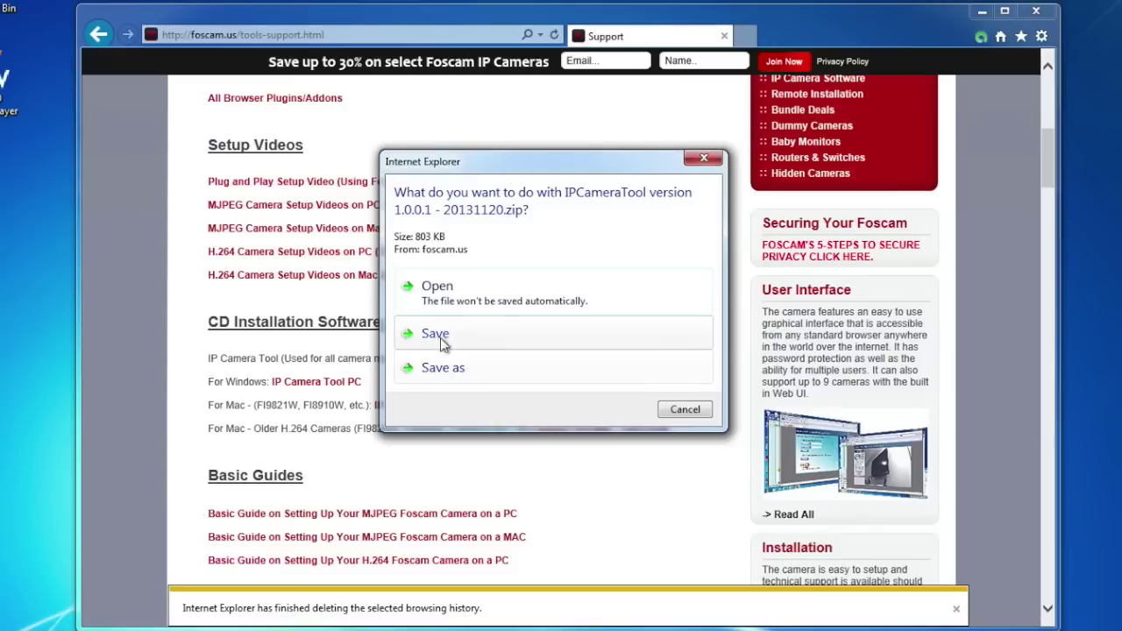
left_click(451, 372)
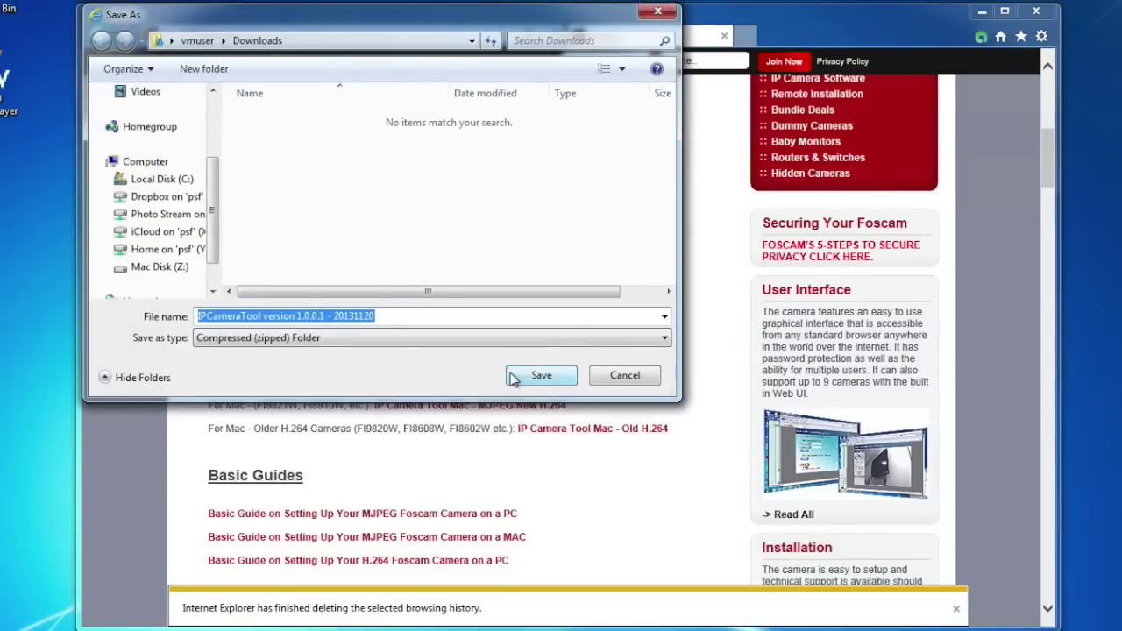
left_click(515, 376)
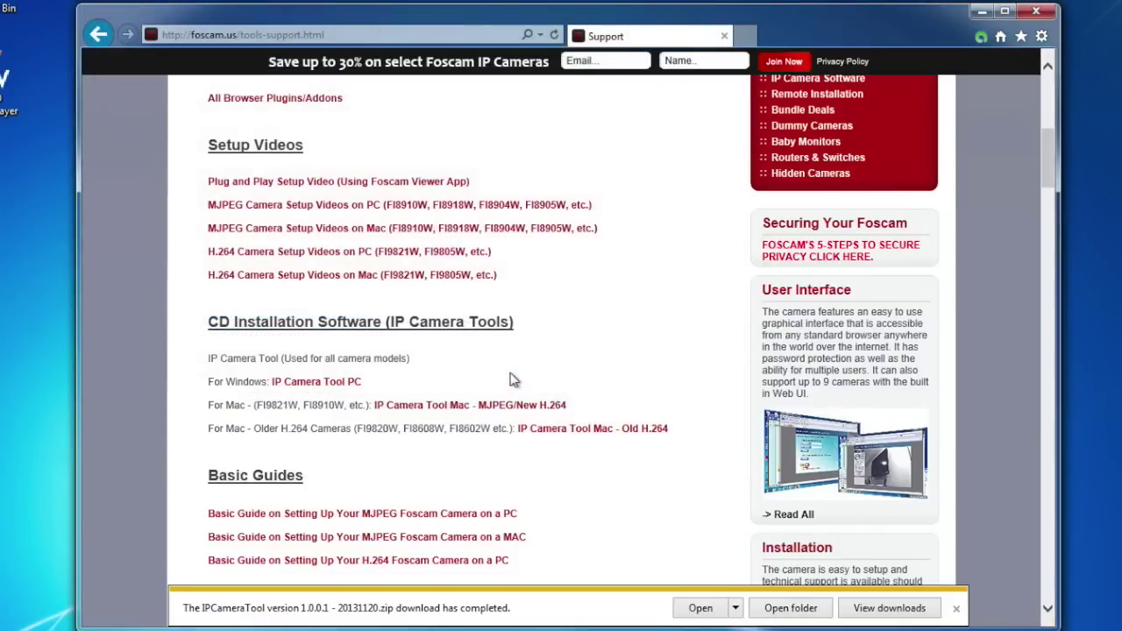
Extract the IPCameraTool zip in Downloads and launch IPCamera from the extracted folder
left_click(756, 605)
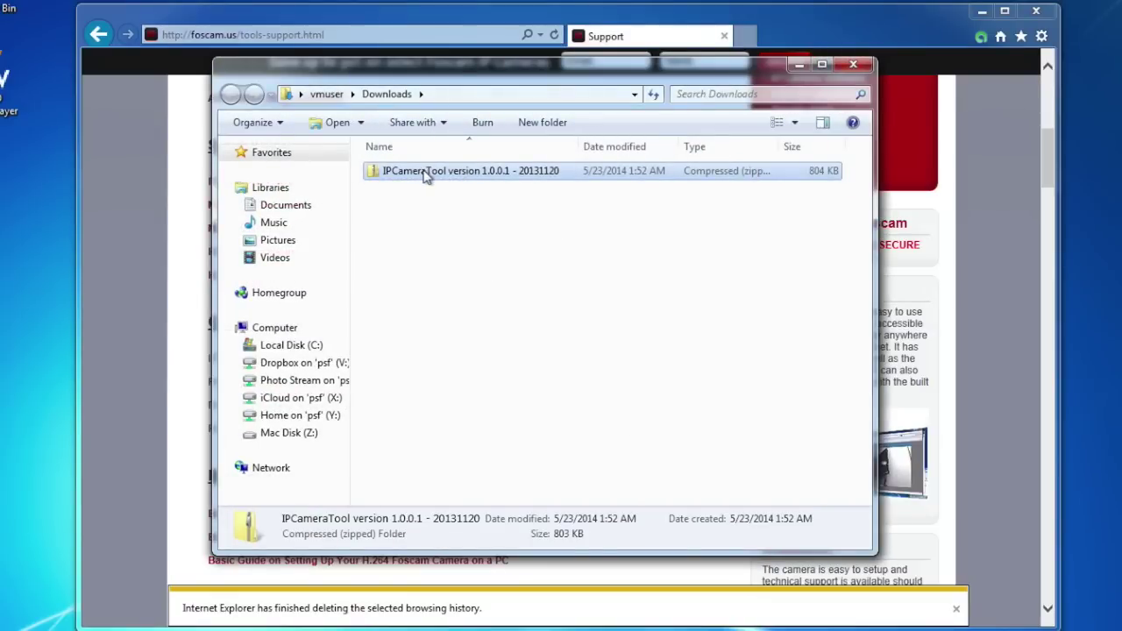
right_click(447, 228)
left_click(486, 237)
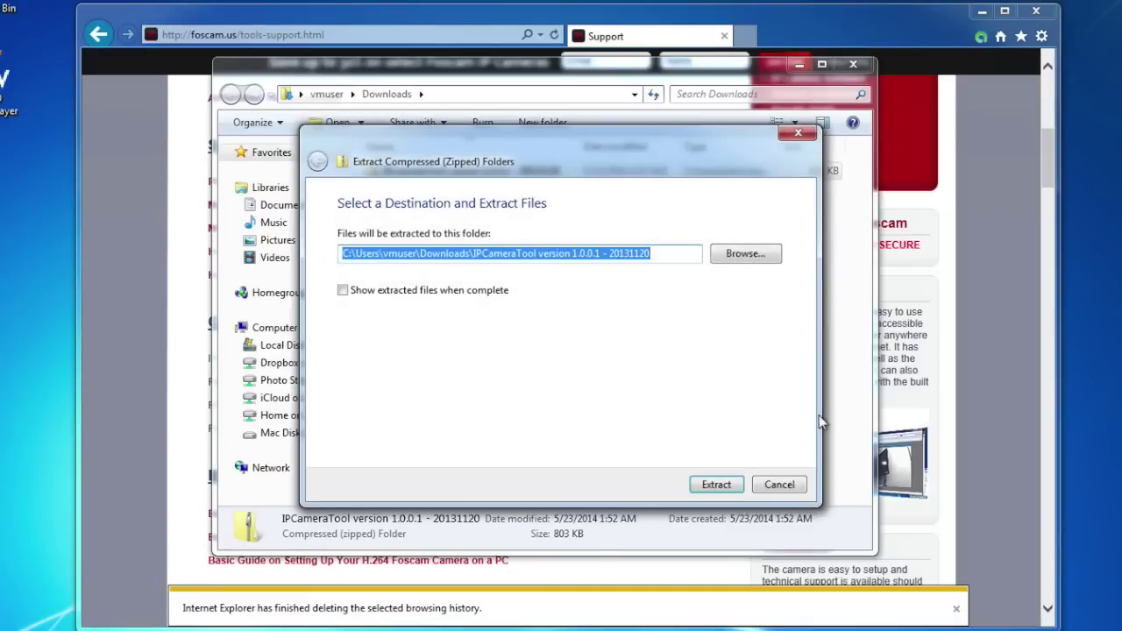
left_click(712, 477)
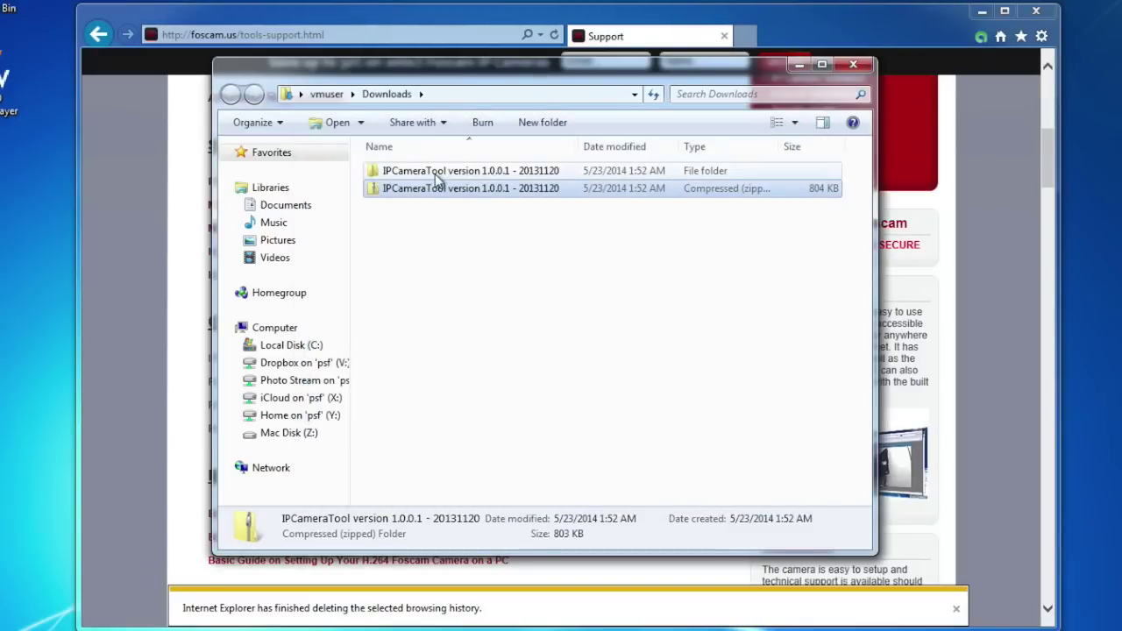
double_click(438, 173)
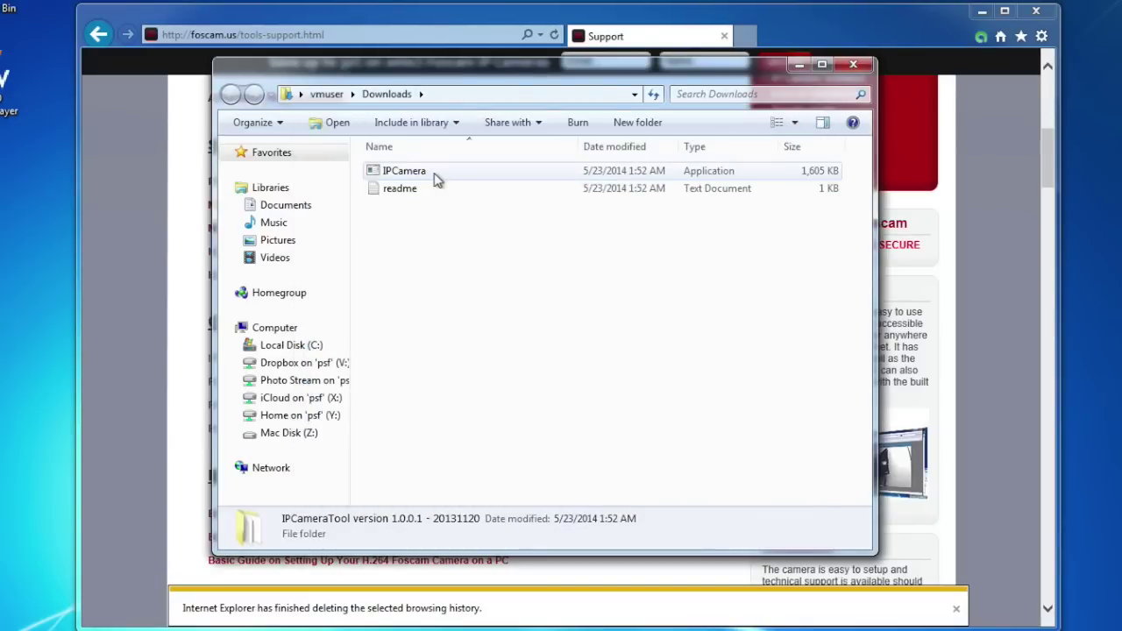
double_click(375, 173)
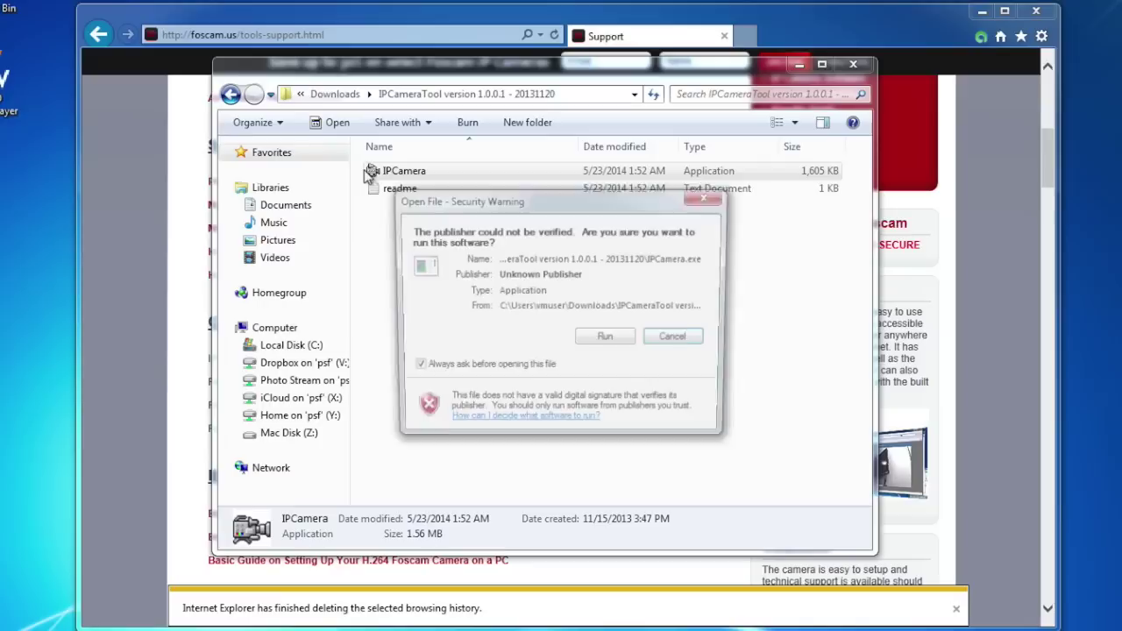
Let IPCamera run and select the FI9828W camera at 192.168.1.155:88 in its list
left_click(607, 339)
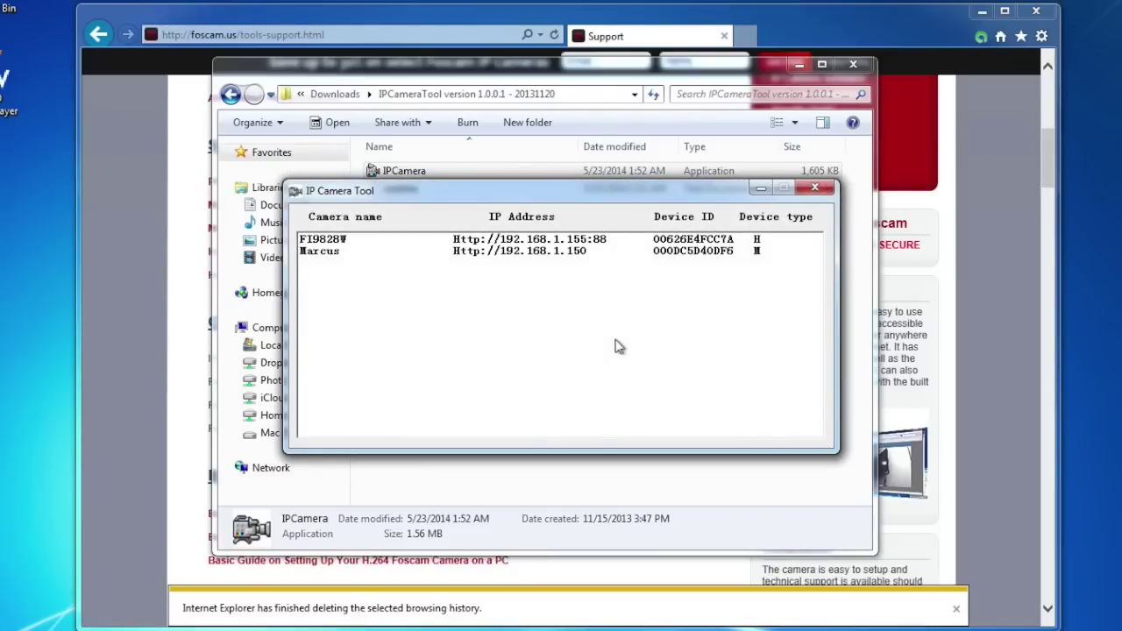
left_click(369, 240)
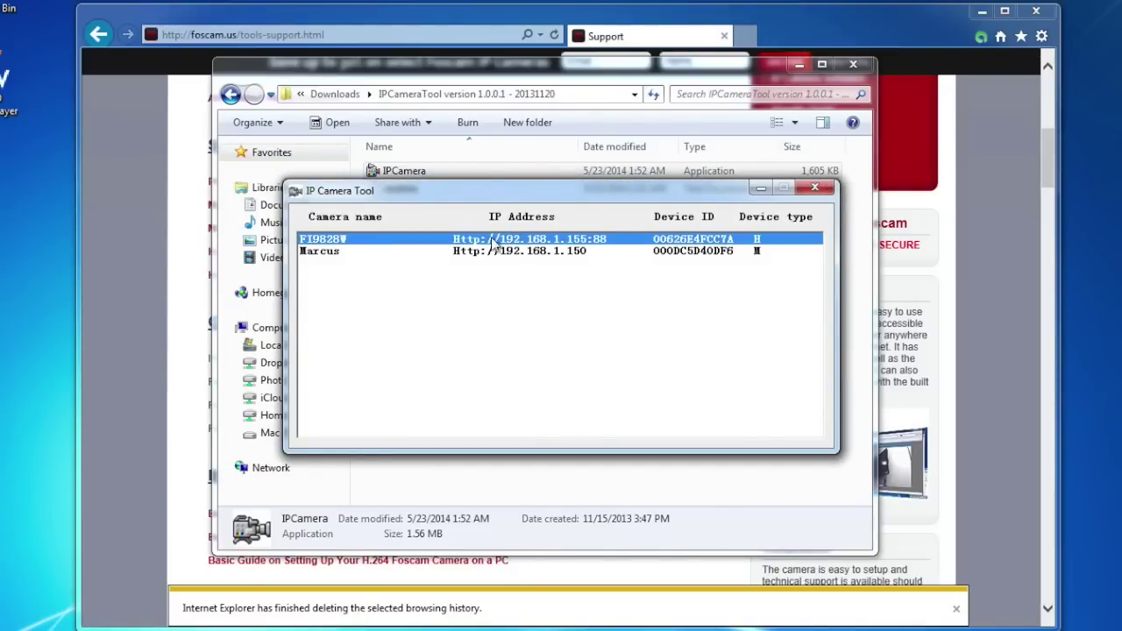
left_click(591, 251)
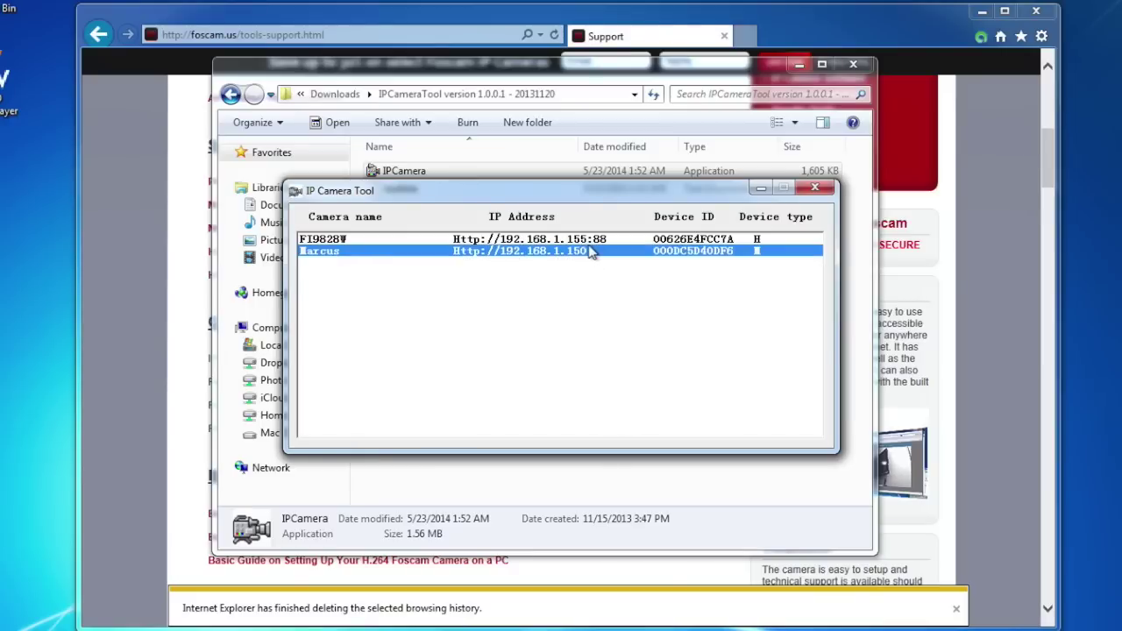
left_click(321, 240)
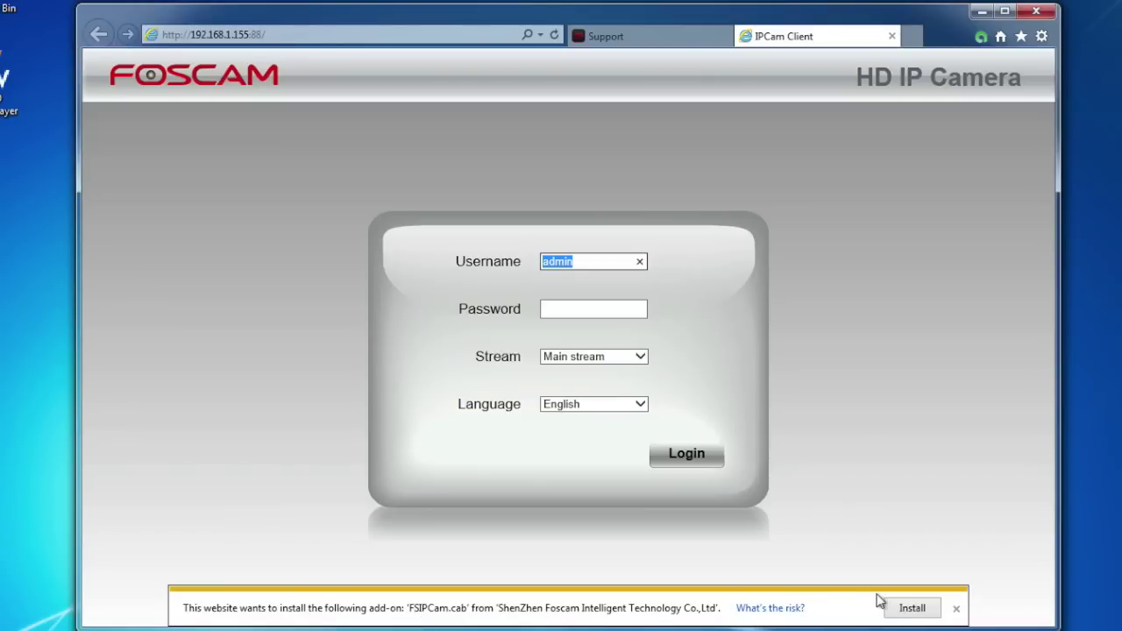
Install the camera's FSIPCam viewer add-on and log in with the default admin account
left_click(910, 608)
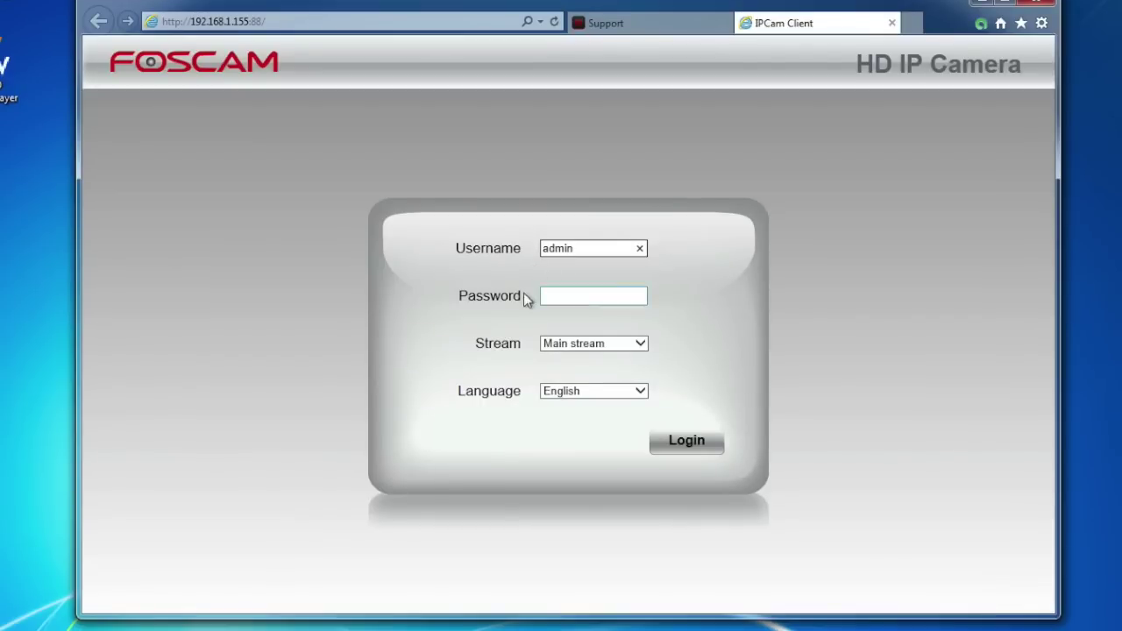
left_click(657, 448)
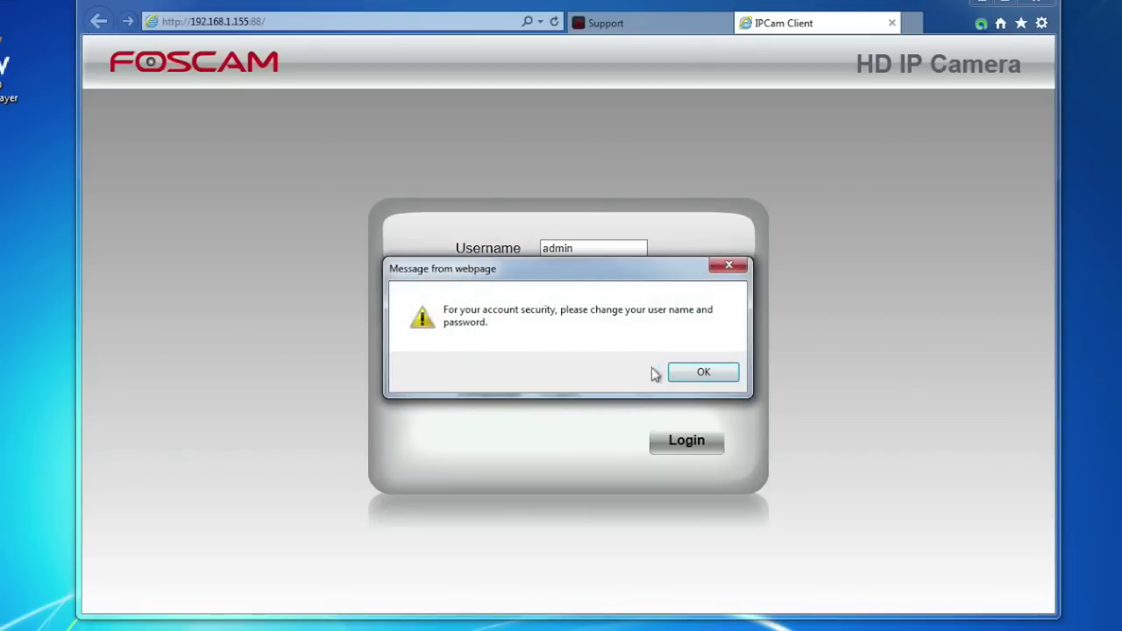
left_click(702, 373)
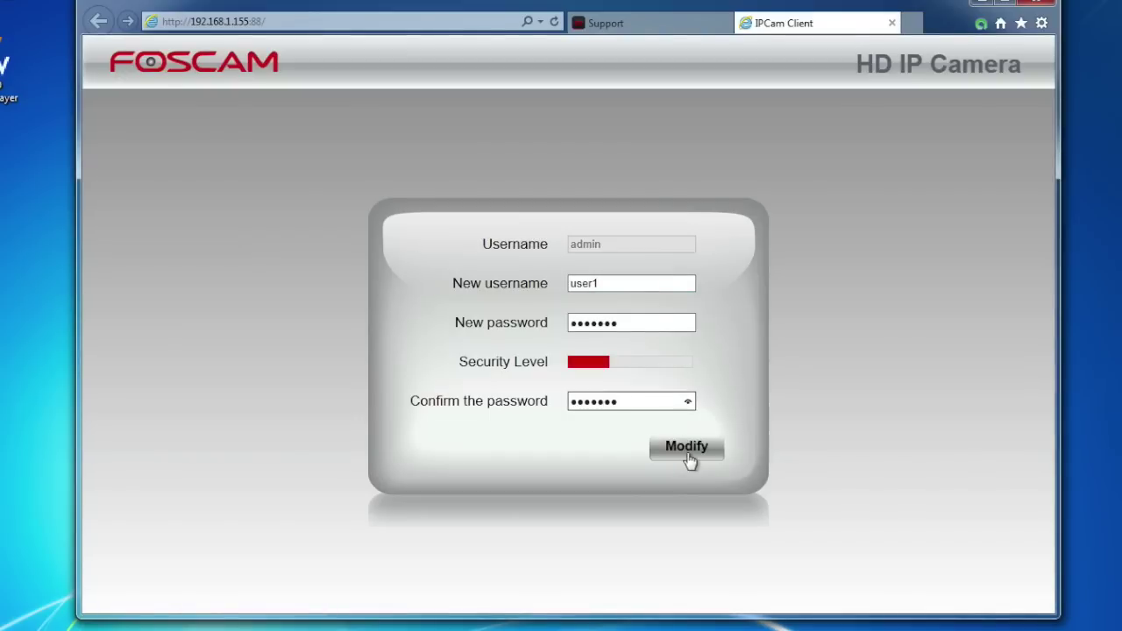
Replace the default admin login with a new username and password, then log in with them
left_click(688, 456)
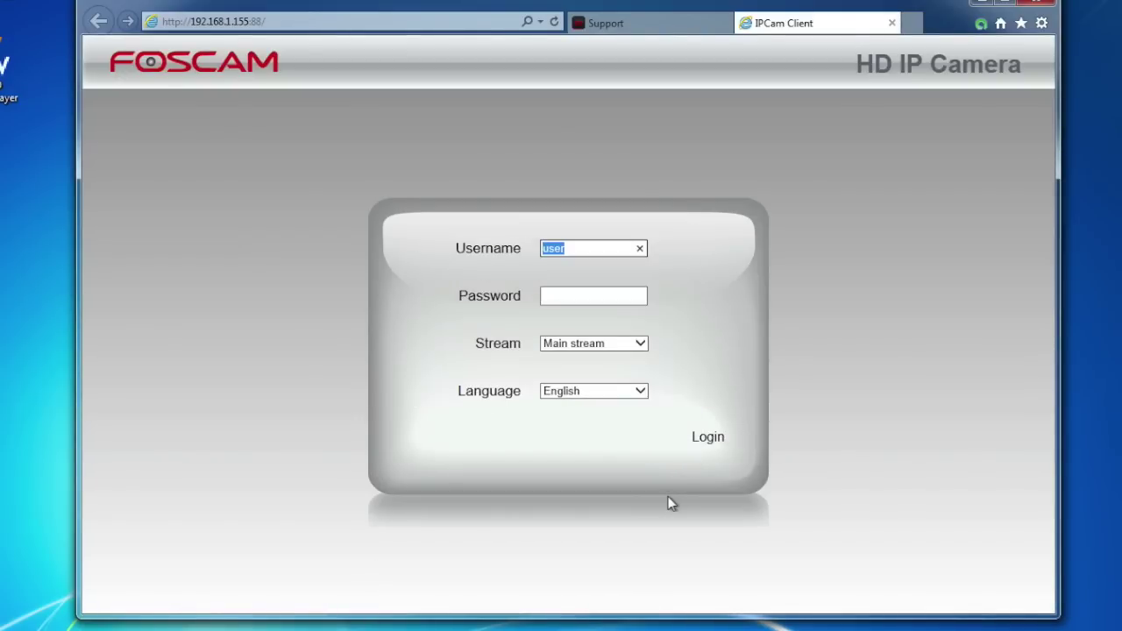
type("user1")
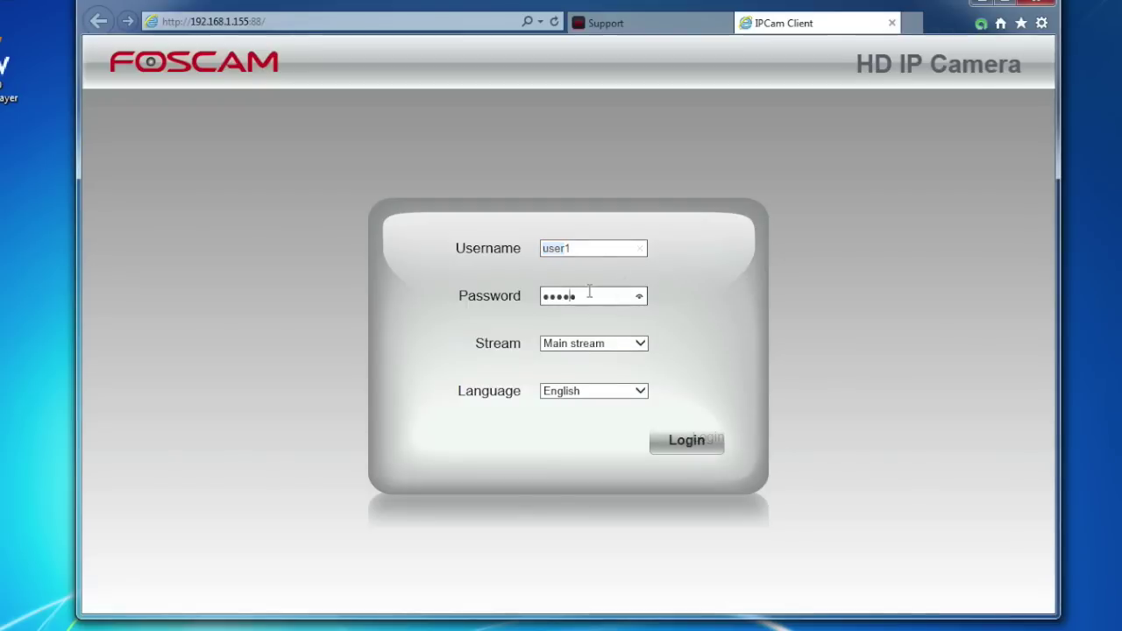
left_click(681, 455)
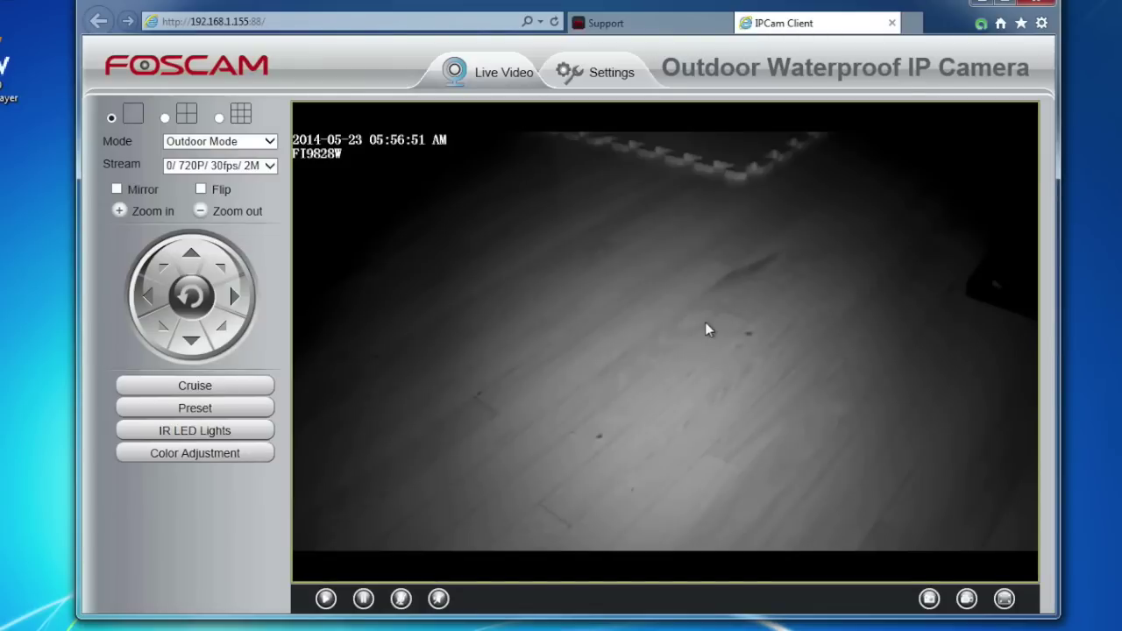
Tilt the camera up onto the box, then open the Device Information settings page
left_click(182, 255)
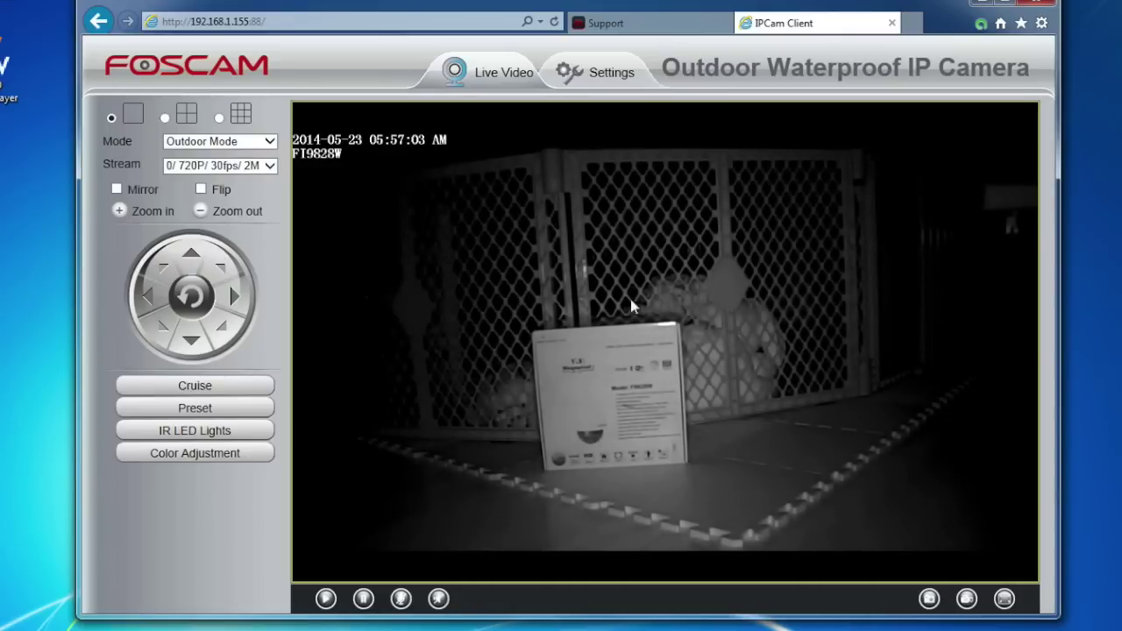
left_click(606, 81)
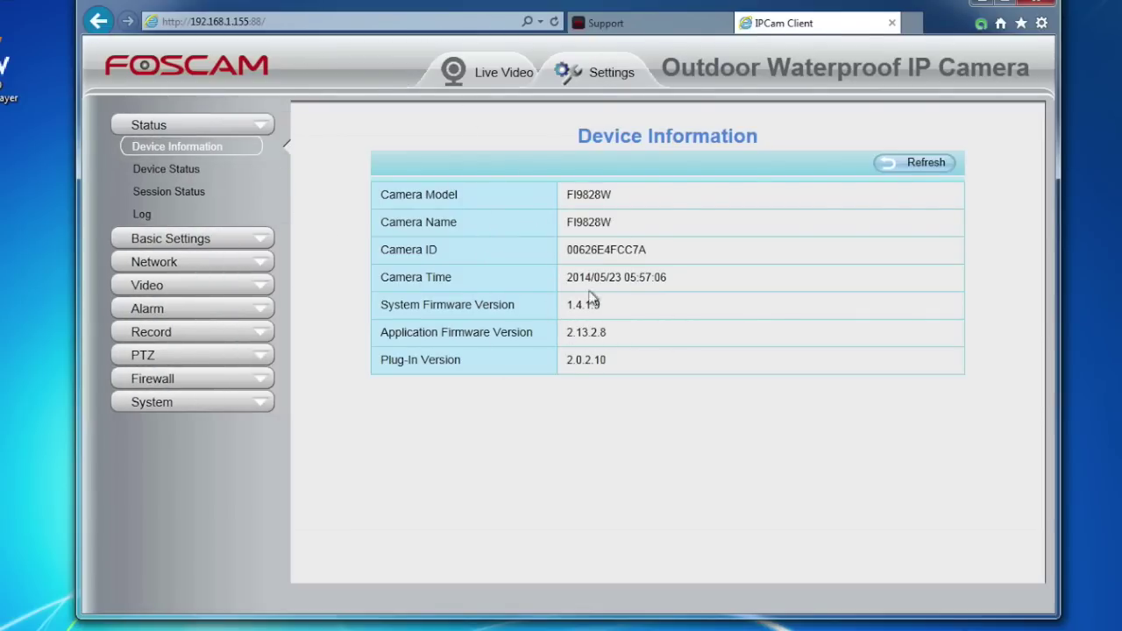
On User Accounts, start a slot 2 account and view the Visitor, Operator and Administrator privileges
left_click(196, 240)
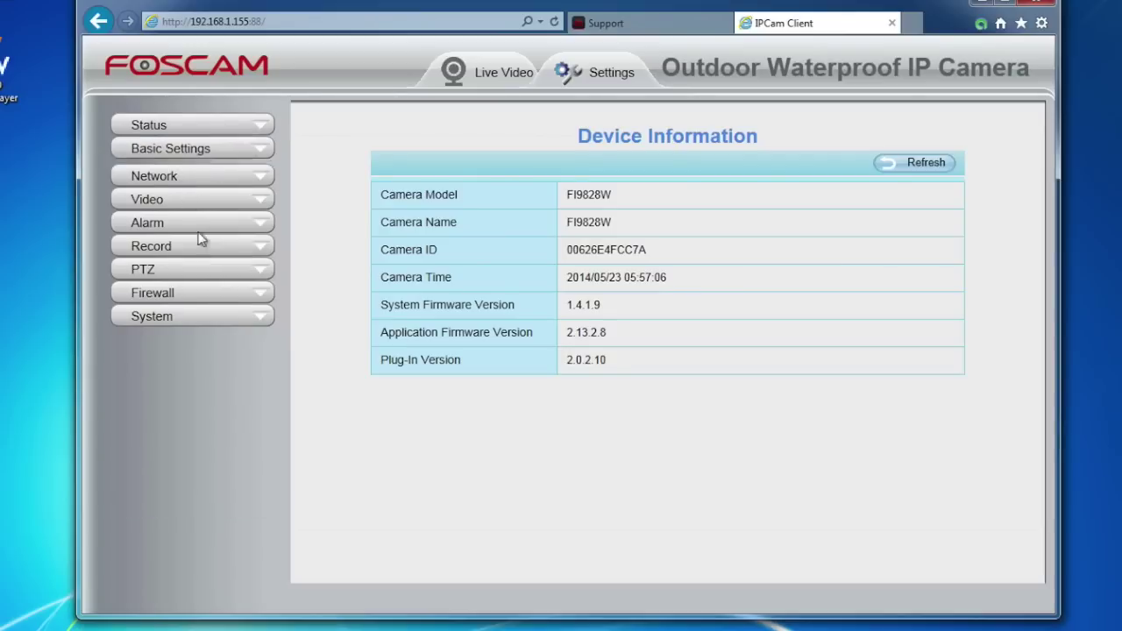
left_click(167, 214)
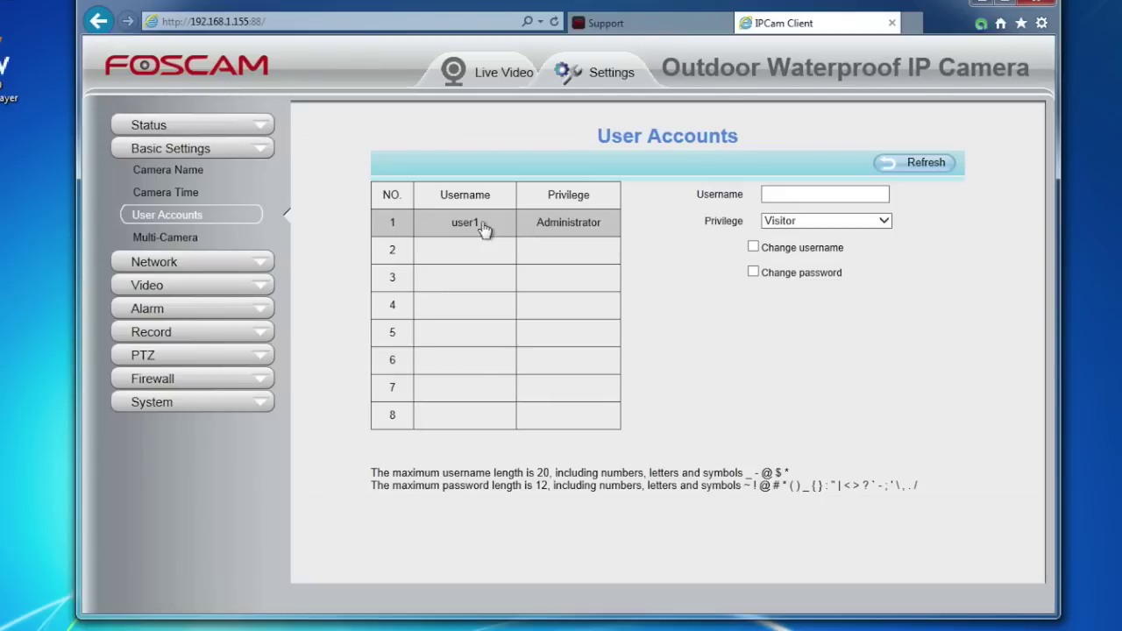
left_click(523, 229)
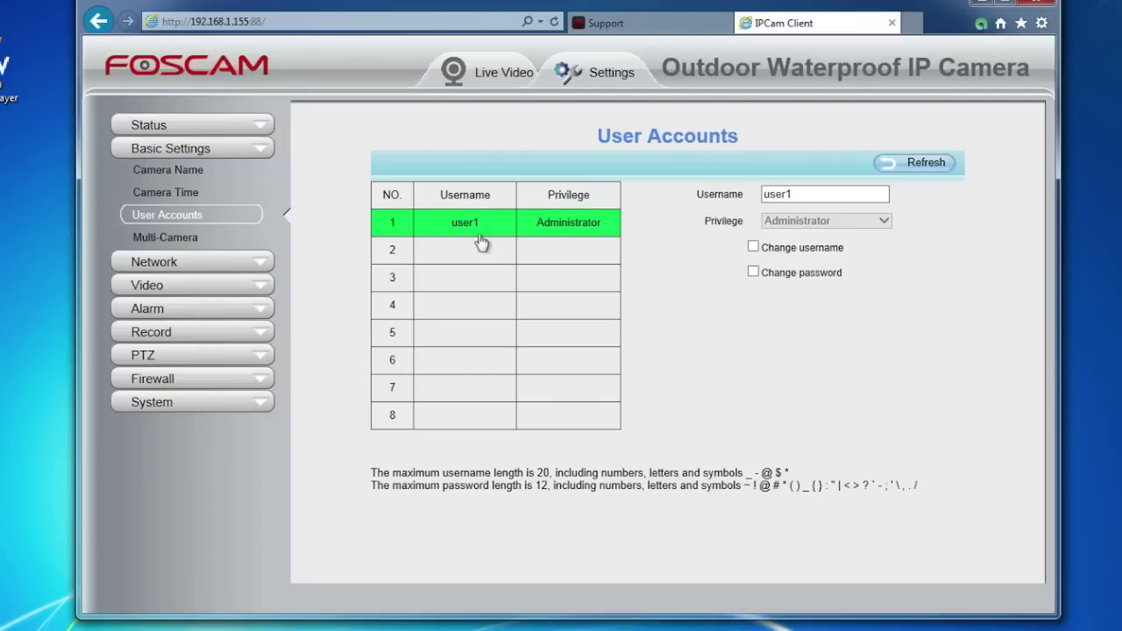
left_click(457, 251)
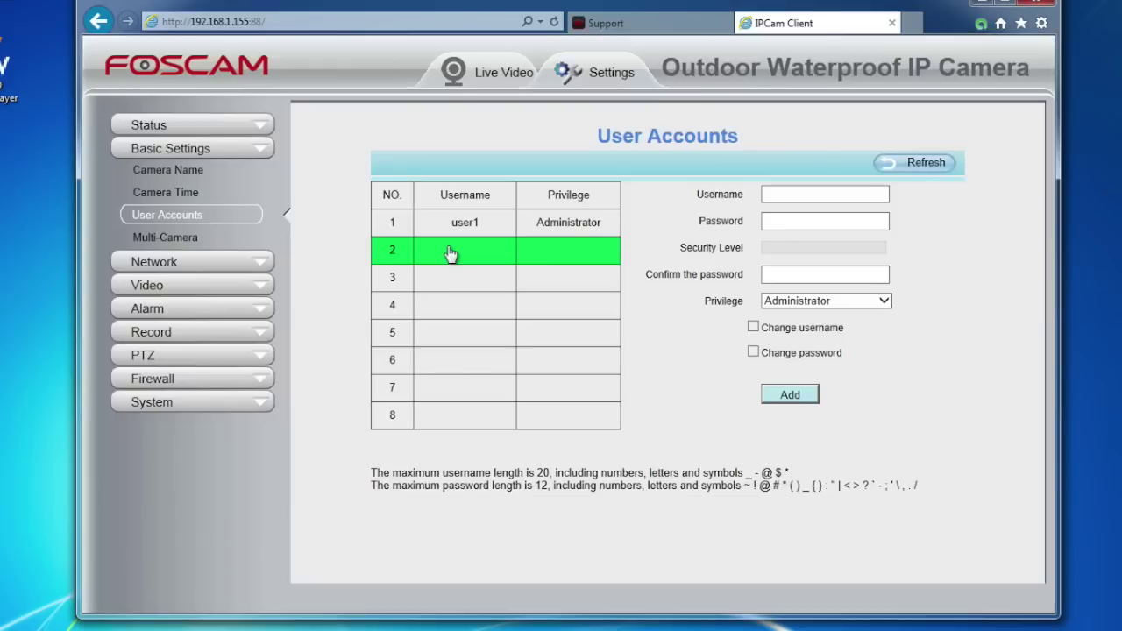
left_click(859, 300)
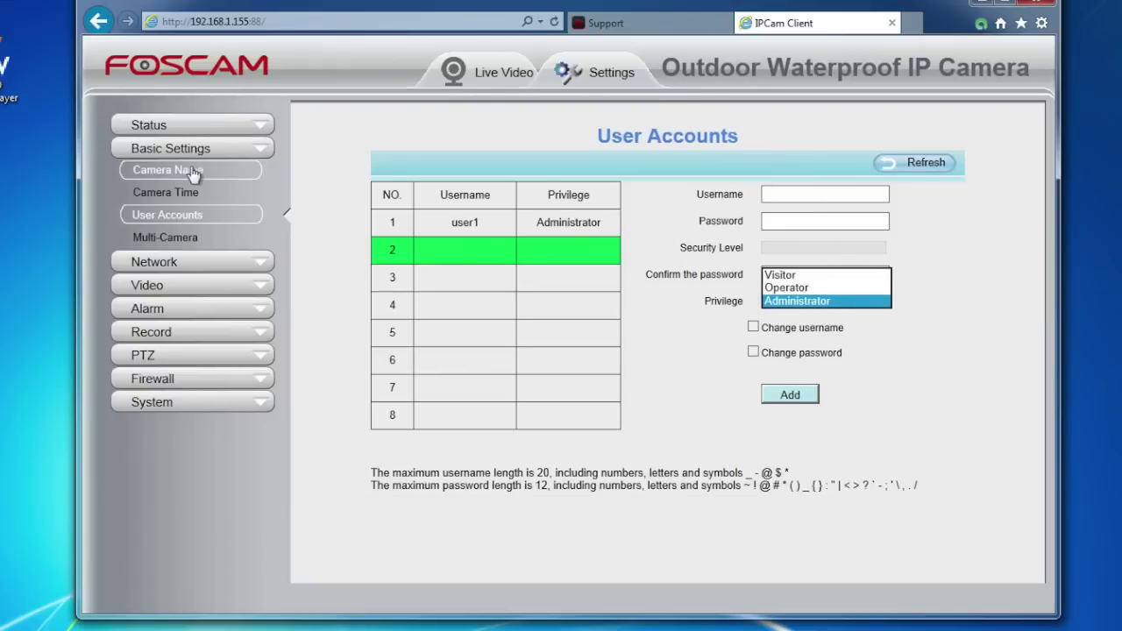
In Network > IP Configuration, turn off DHCP so the static IP and gateway fields are editable
left_click(193, 261)
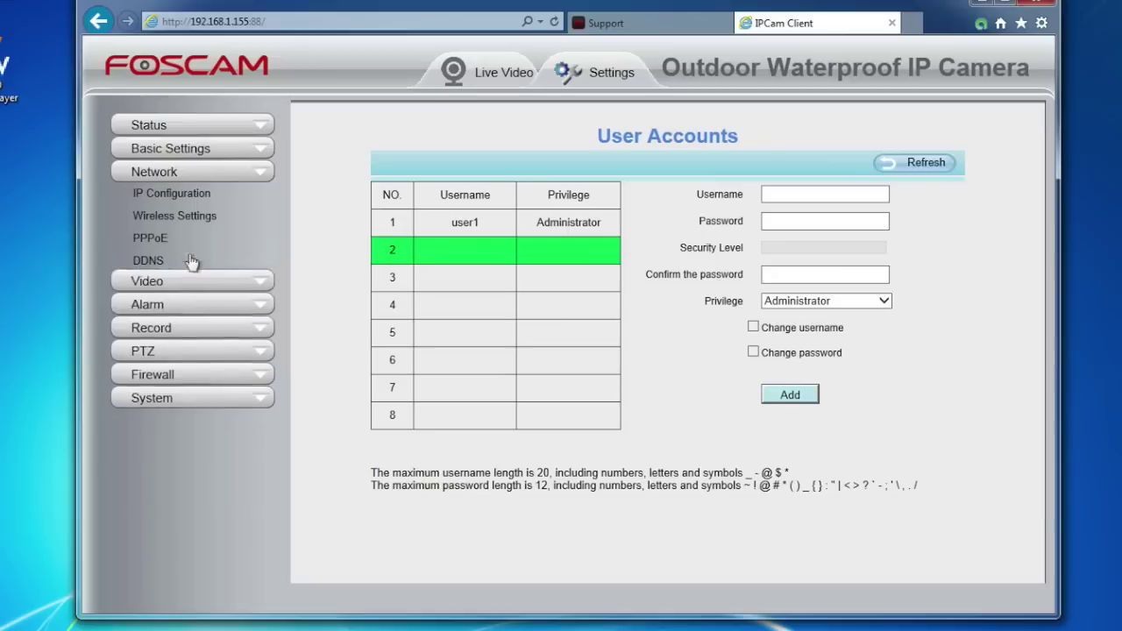
left_click(200, 194)
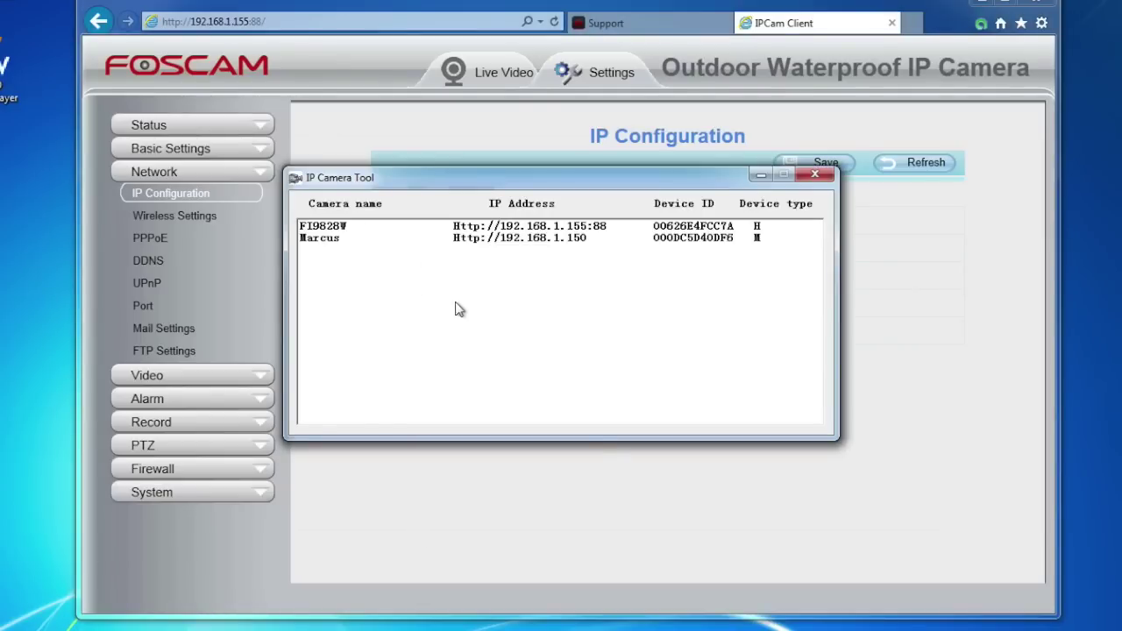
left_click(914, 426)
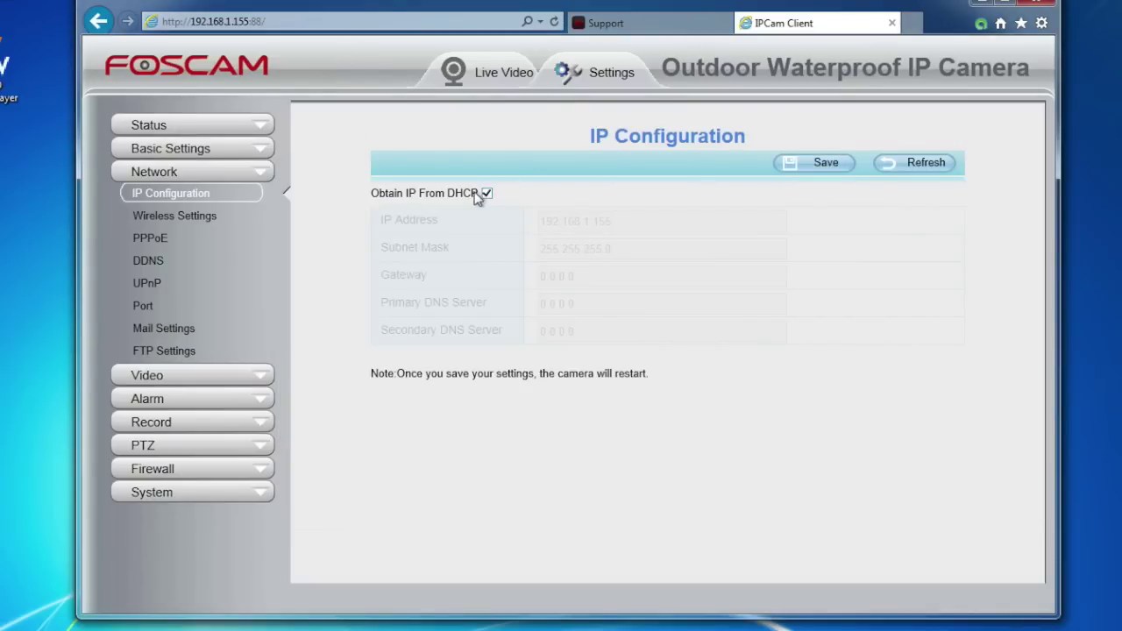
left_click(647, 221)
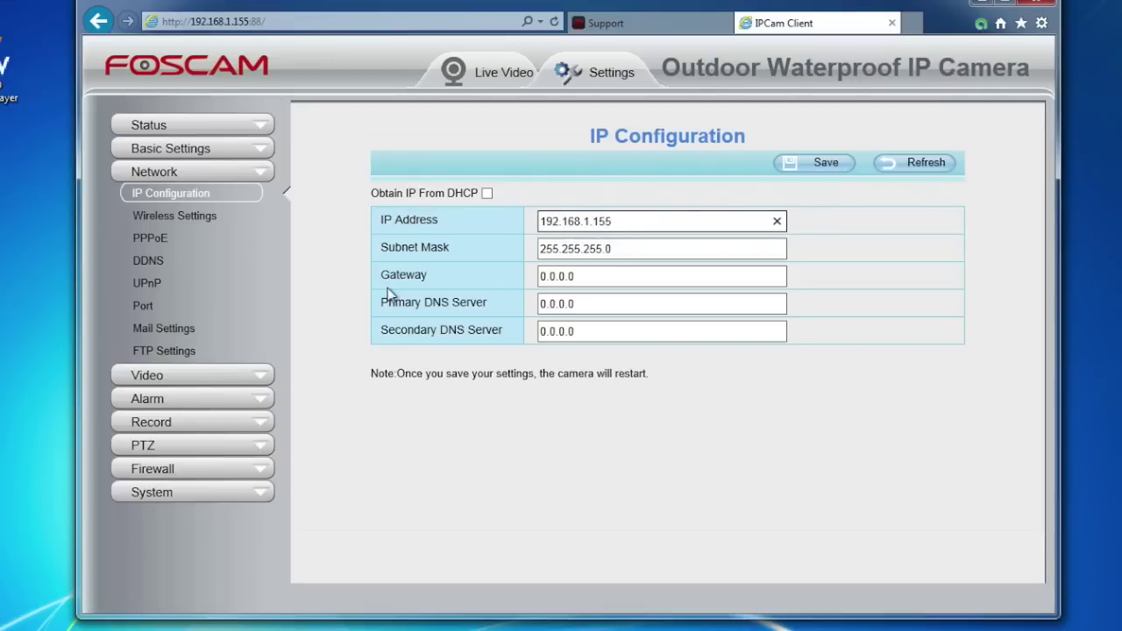
left_click(613, 278)
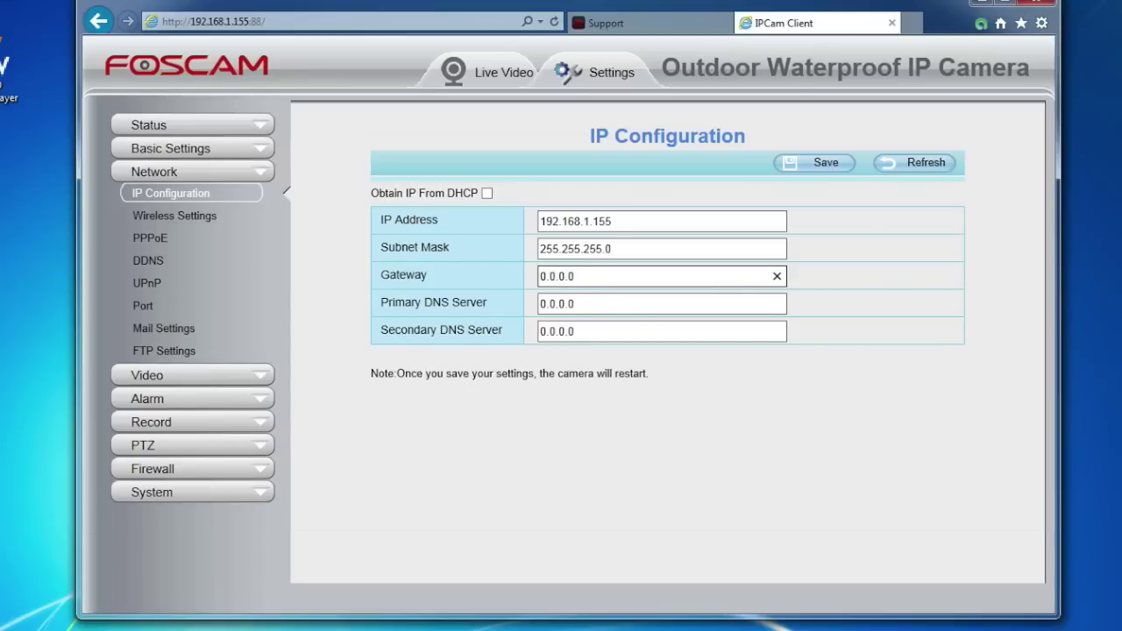
left_click(5, 609)
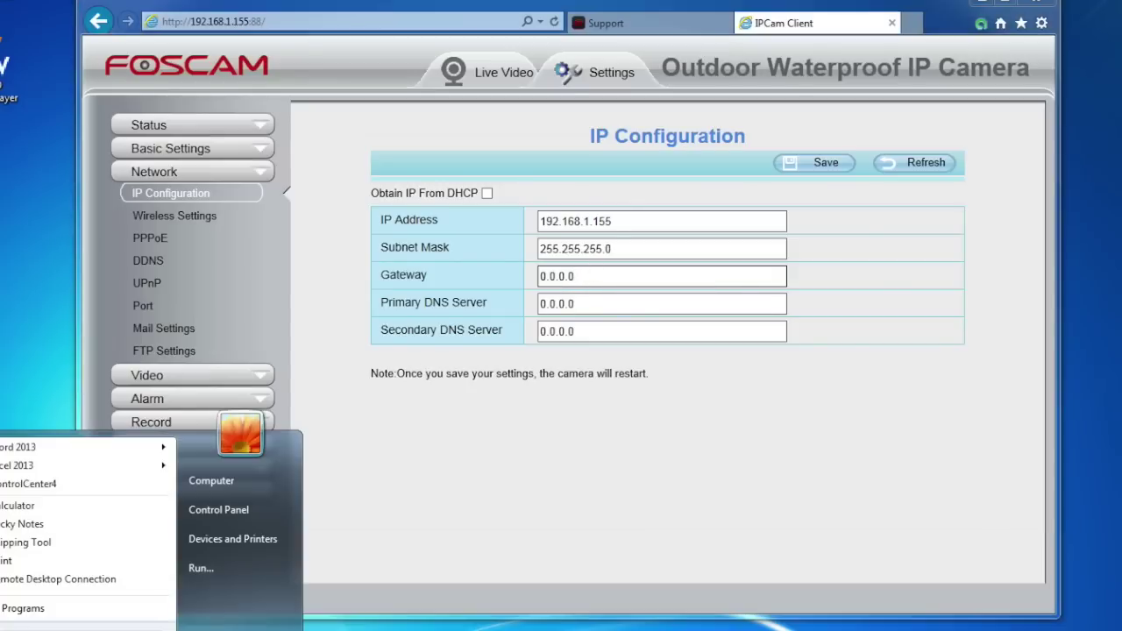
Run ipconfig /all in Command Prompt to find the PC's gateway and DNS, both 192.168.1.1
left_click(205, 565)
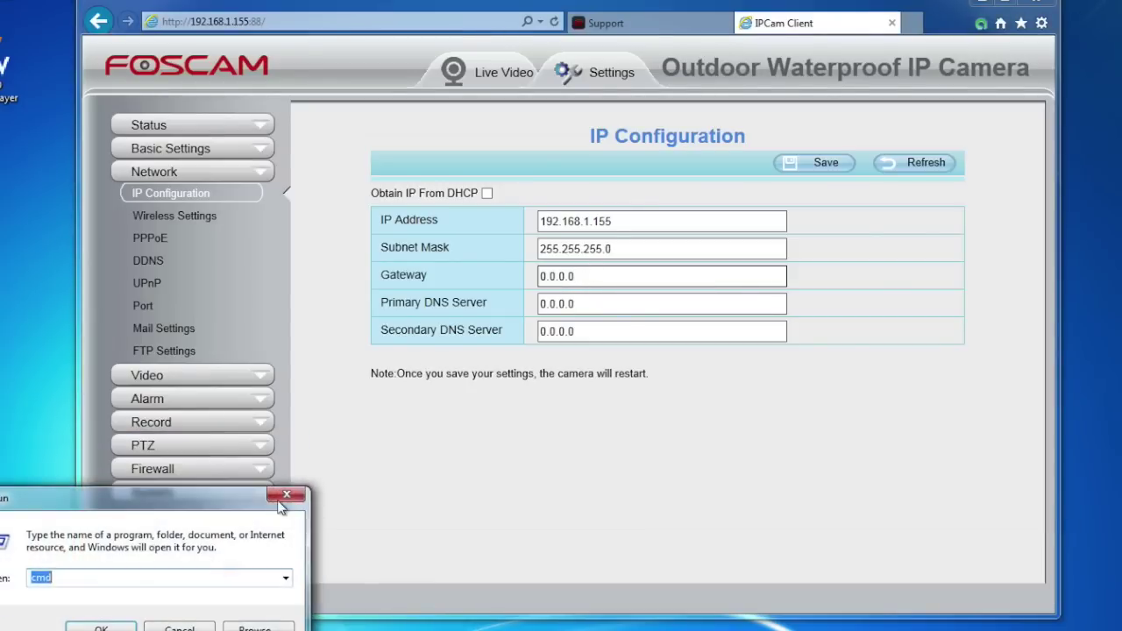
left_click_drag(183, 422, 350, 385)
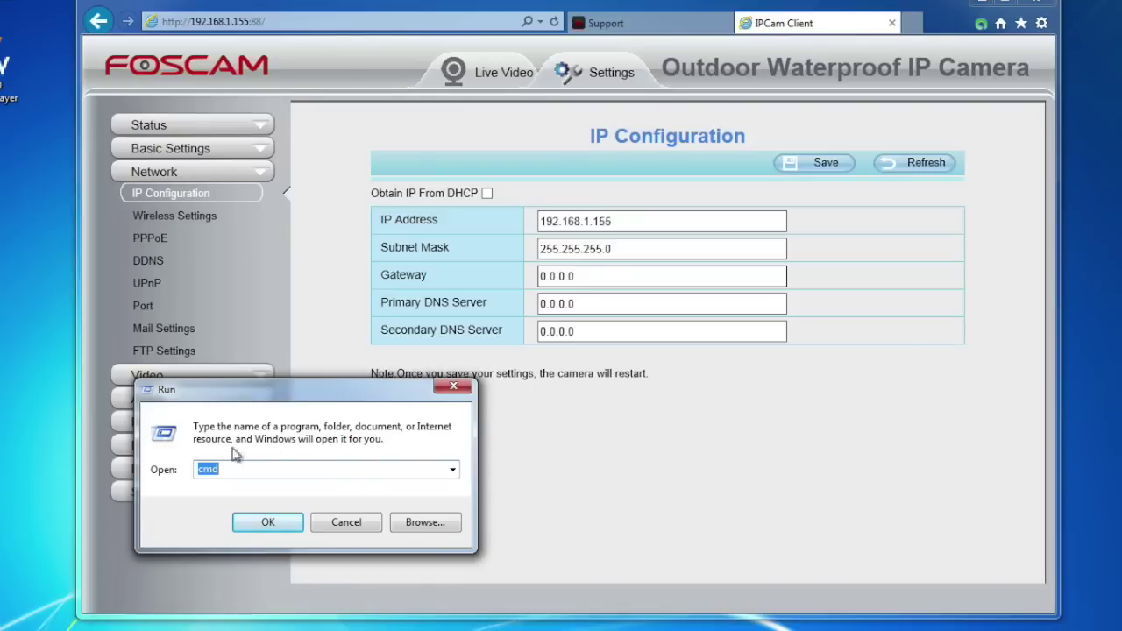
left_click(268, 522)
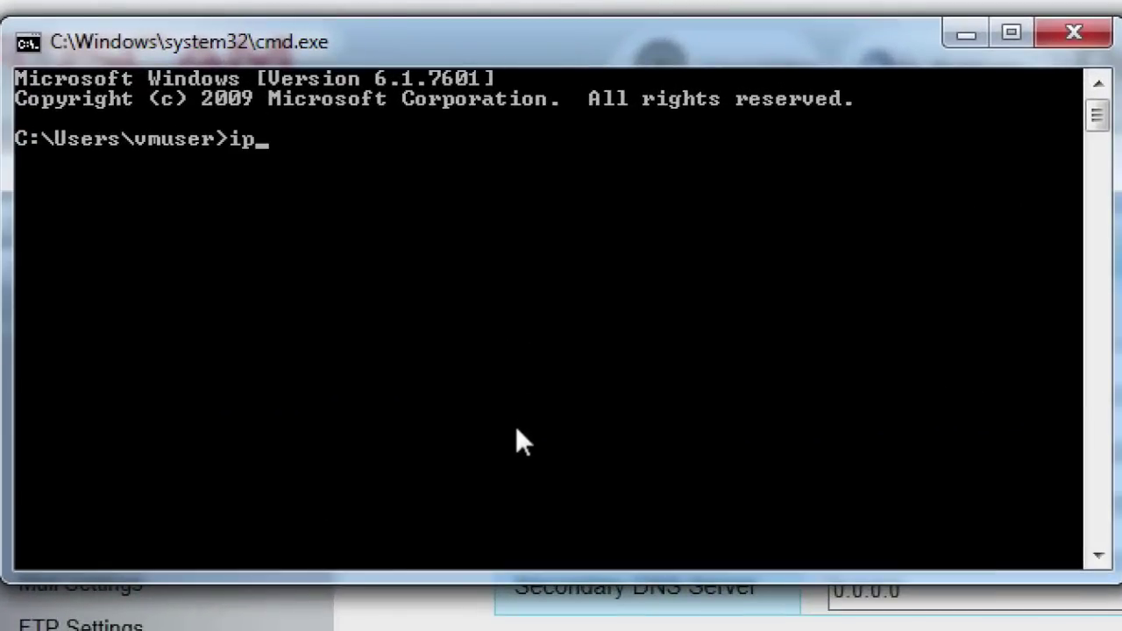
type("ipconfig")
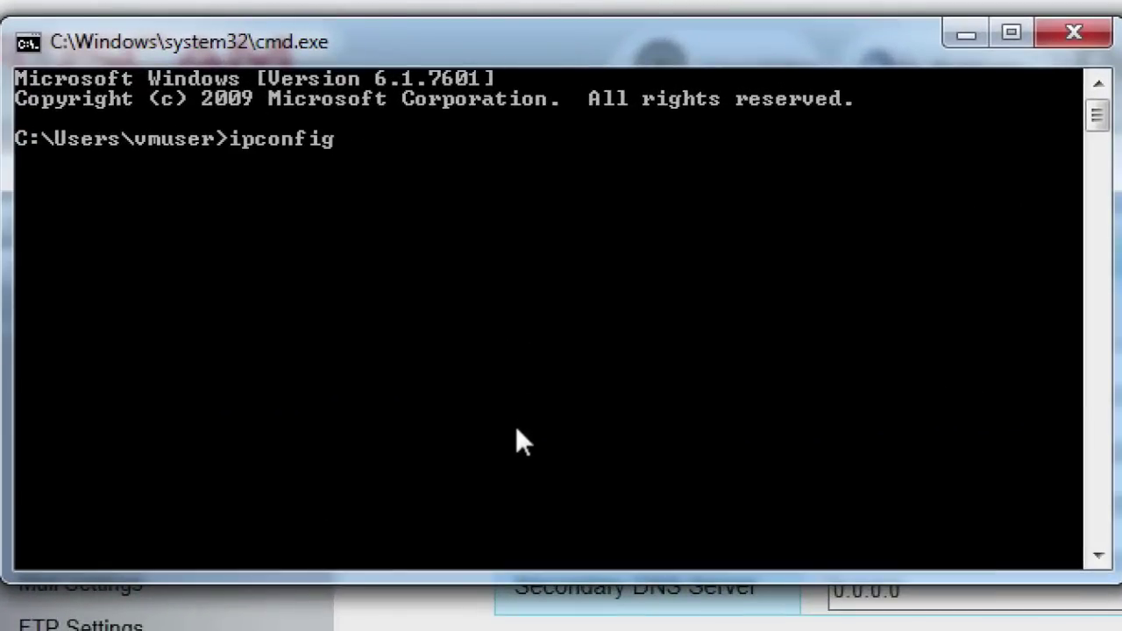
type(" /all")
key("Return")
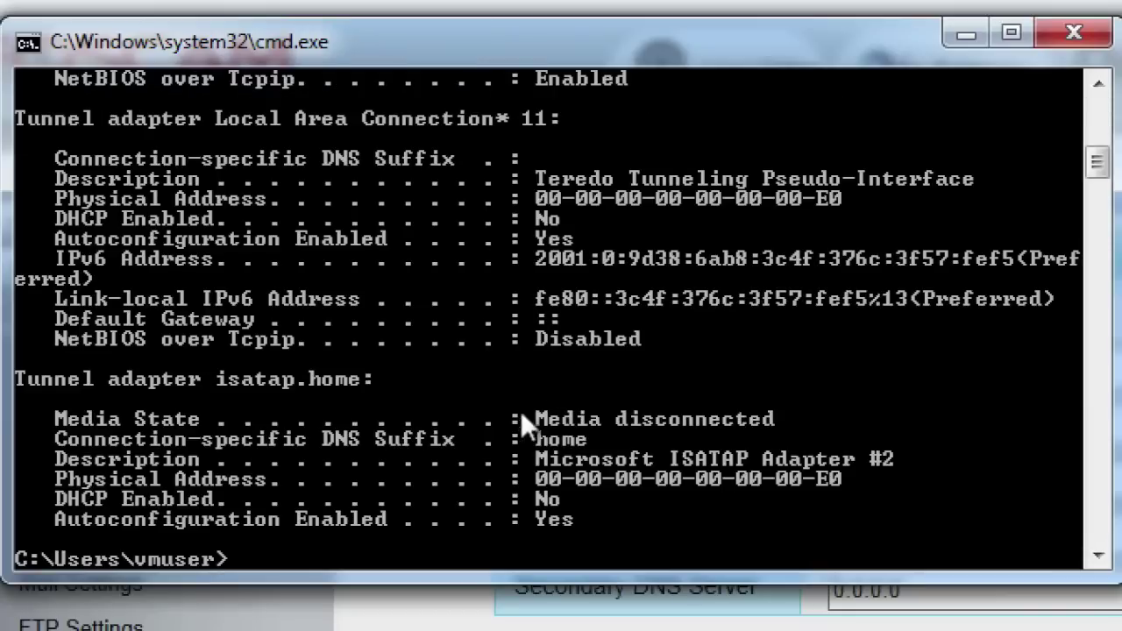
left_click(1094, 83)
left_click(1094, 83)
left_click(1093, 82)
left_click_drag(1093, 82, 1092, 81)
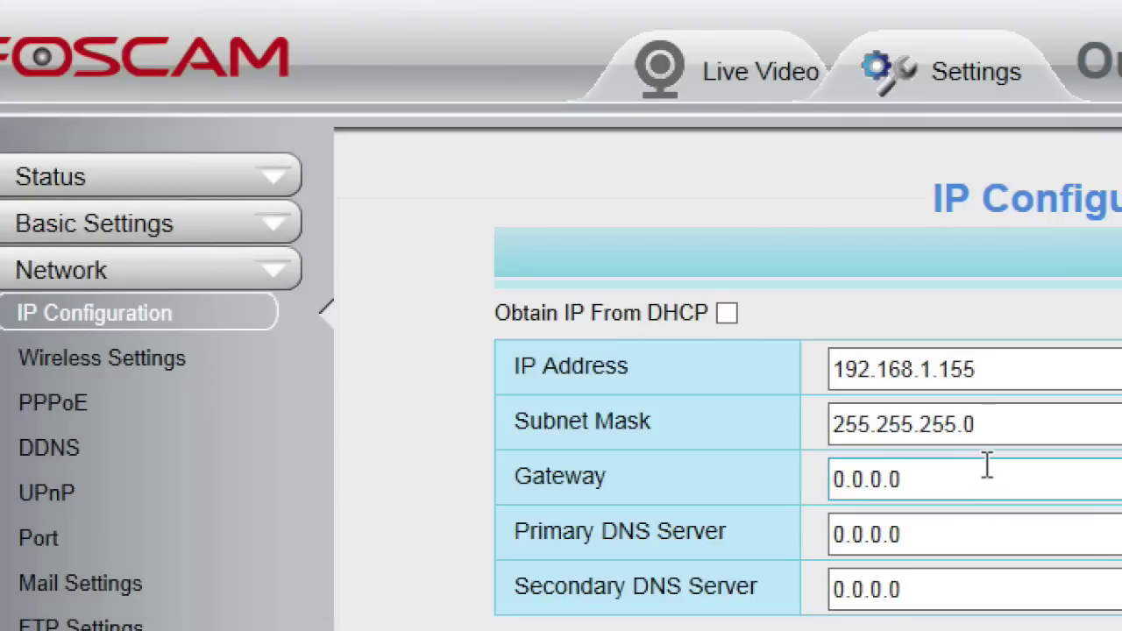
Set the gateway and both DNS servers to 192.168.1.1, save the static IP, and reload after reboot
left_click(987, 465)
key("BackSpace")
key("BackSpace")
key("BackSpace")
key("BackSpace")
key("BackSpace")
key("BackSpace")
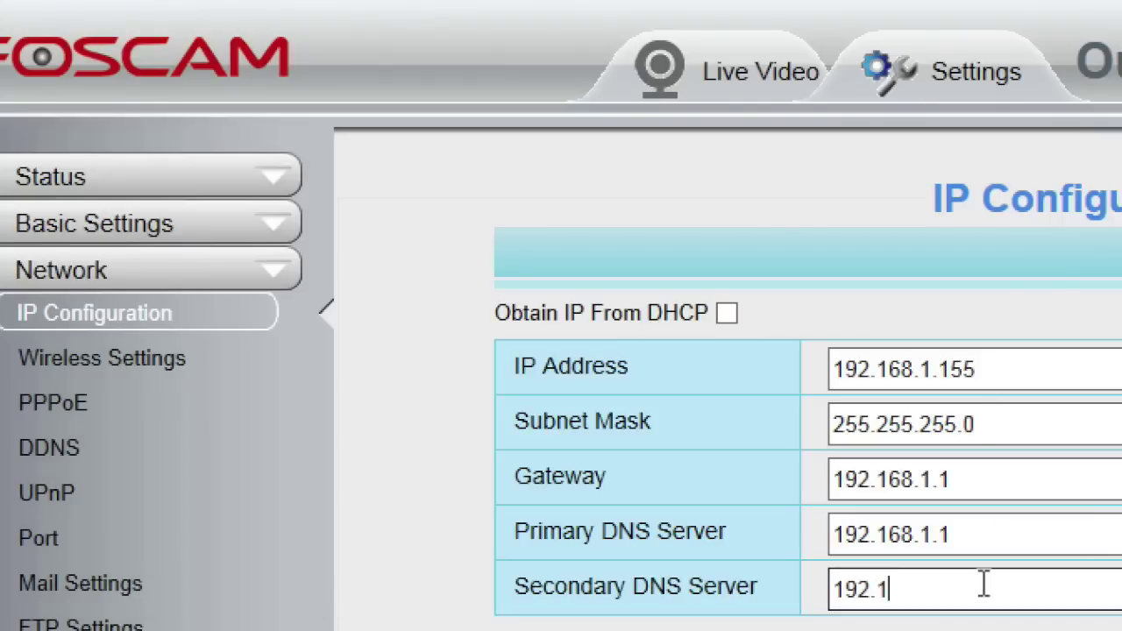
type("68.1.1")
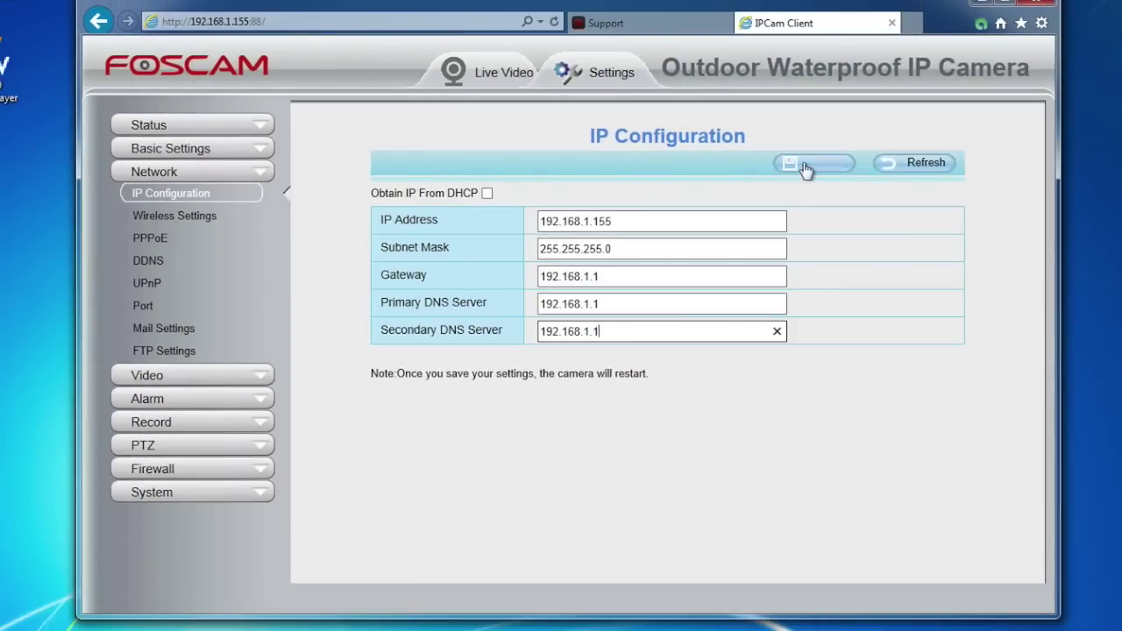
left_click(806, 168)
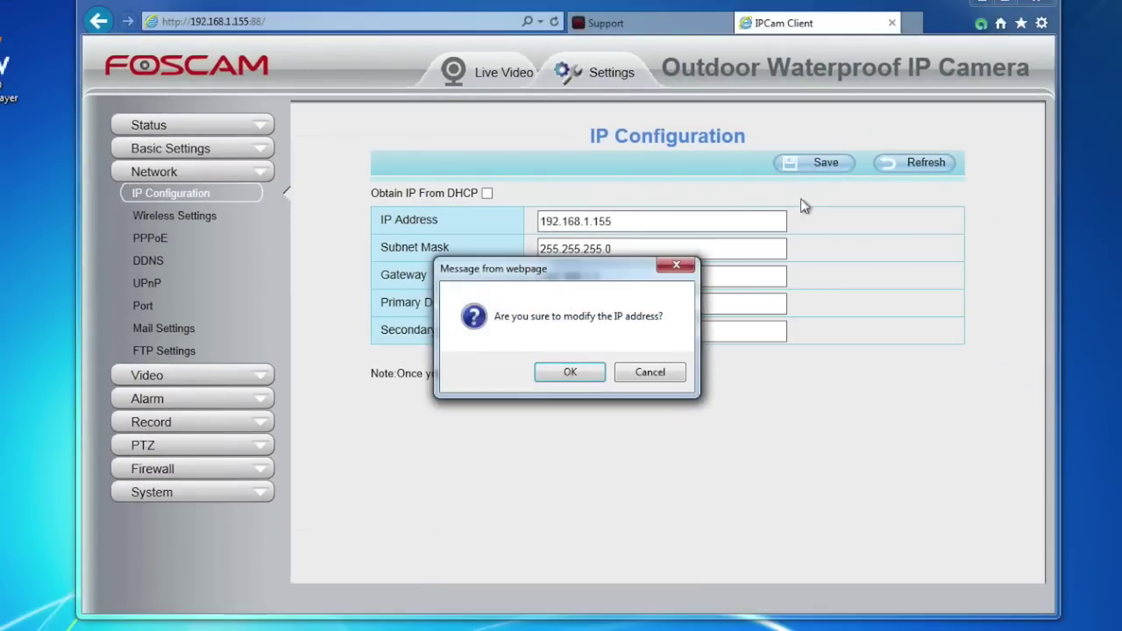
left_click(571, 372)
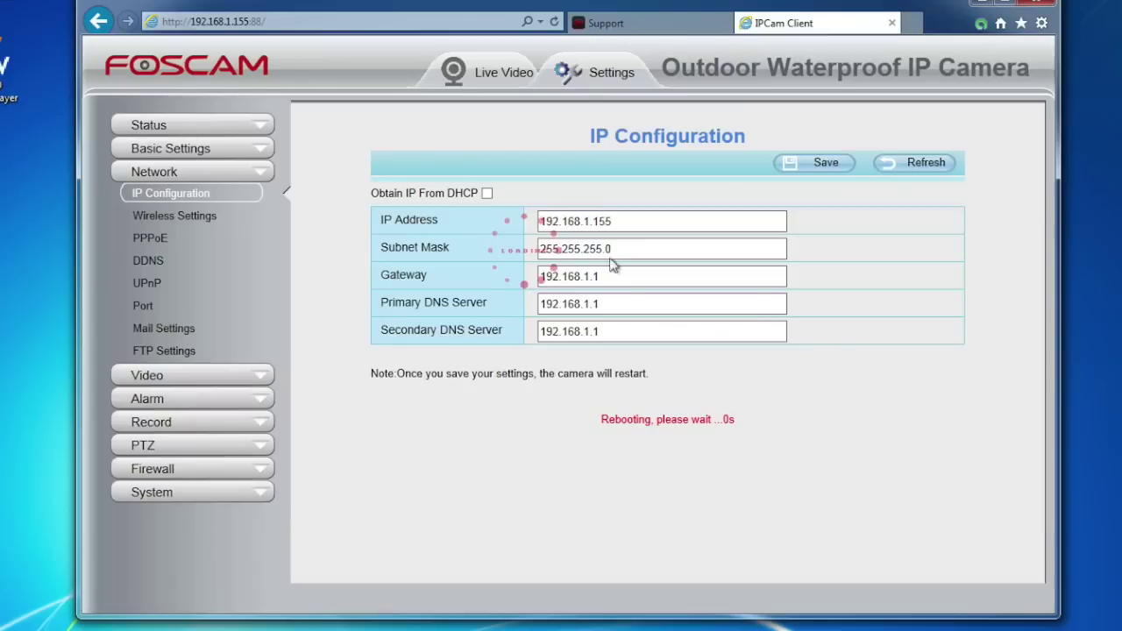
left_click(441, 24)
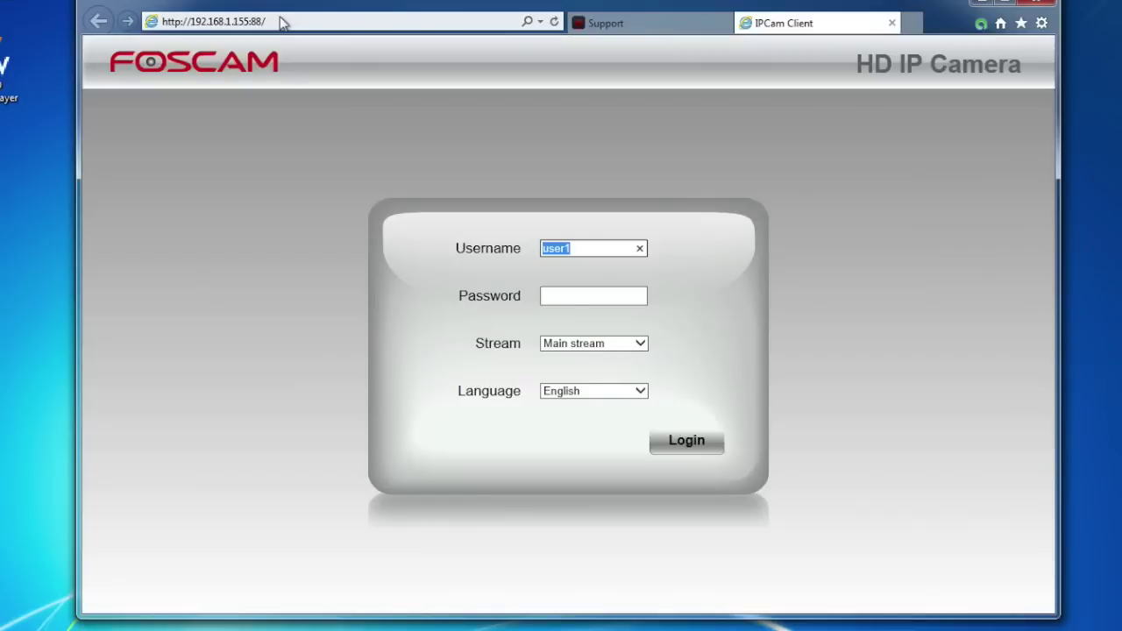
Log back into the camera and tilt it up toward the play mats
left_click(584, 295)
key("ctrl+v")
left_click(687, 440)
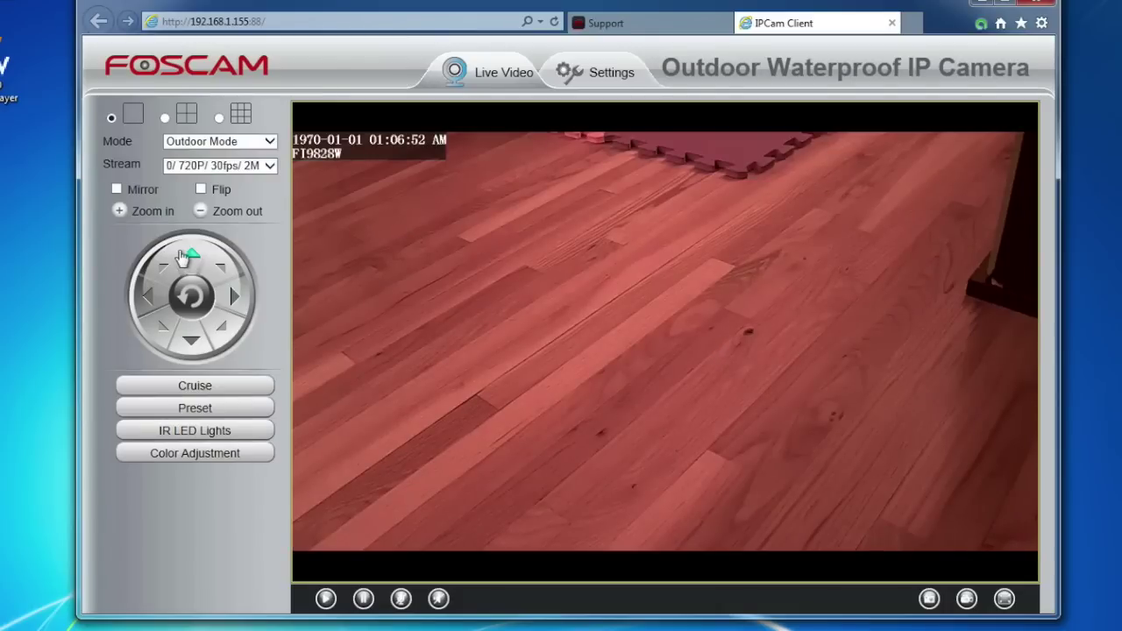
left_click(181, 256)
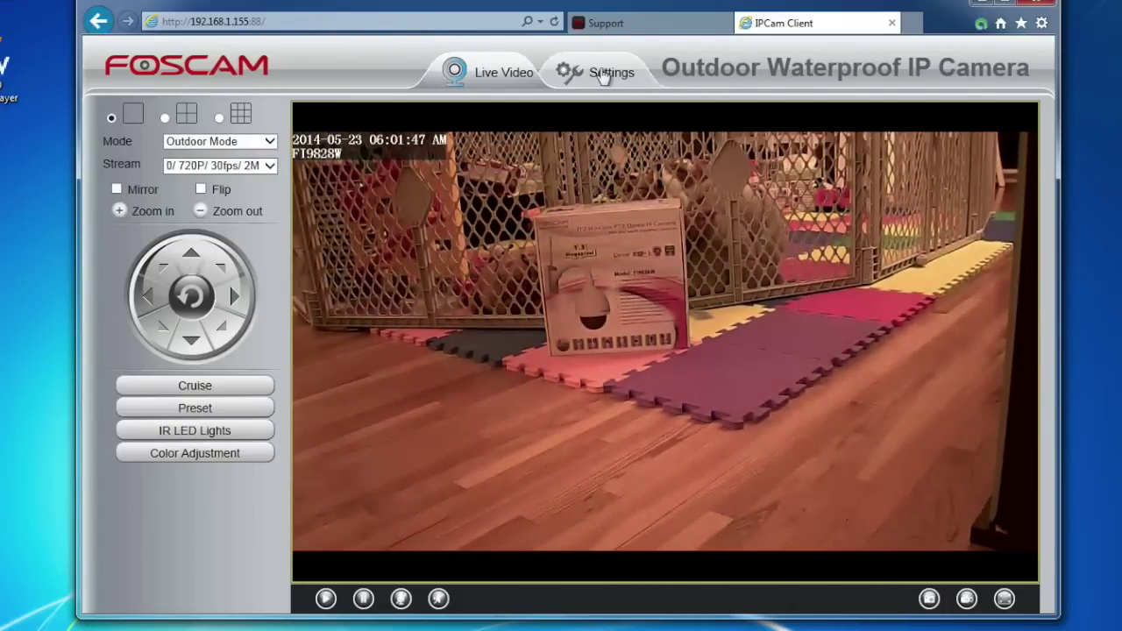
Open the Port settings to view HTTP 88, HTTPS 443 and ONVIF 888
left_click(603, 75)
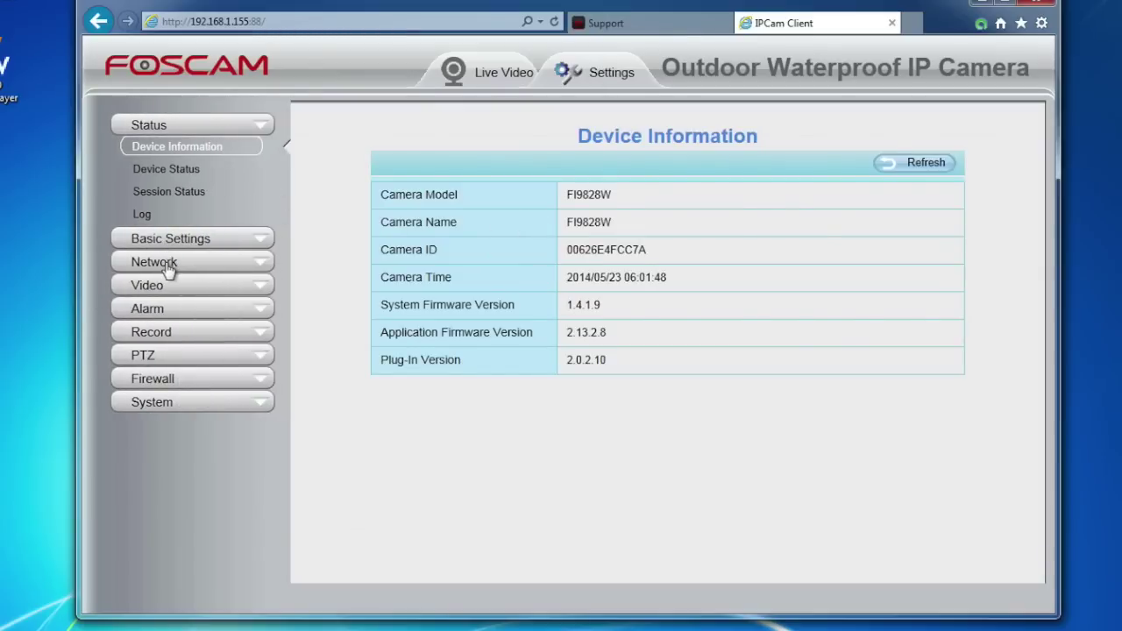
left_click(170, 263)
left_click(142, 305)
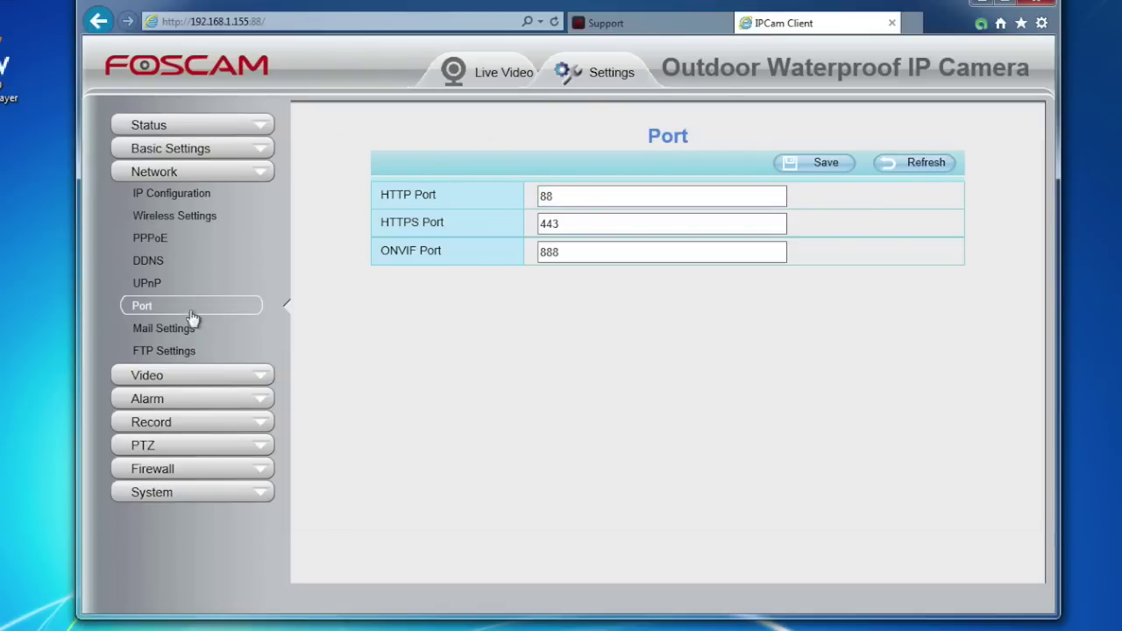
Scan for networks, join the WPA2 network JQJRC with its password, and save
left_click(210, 217)
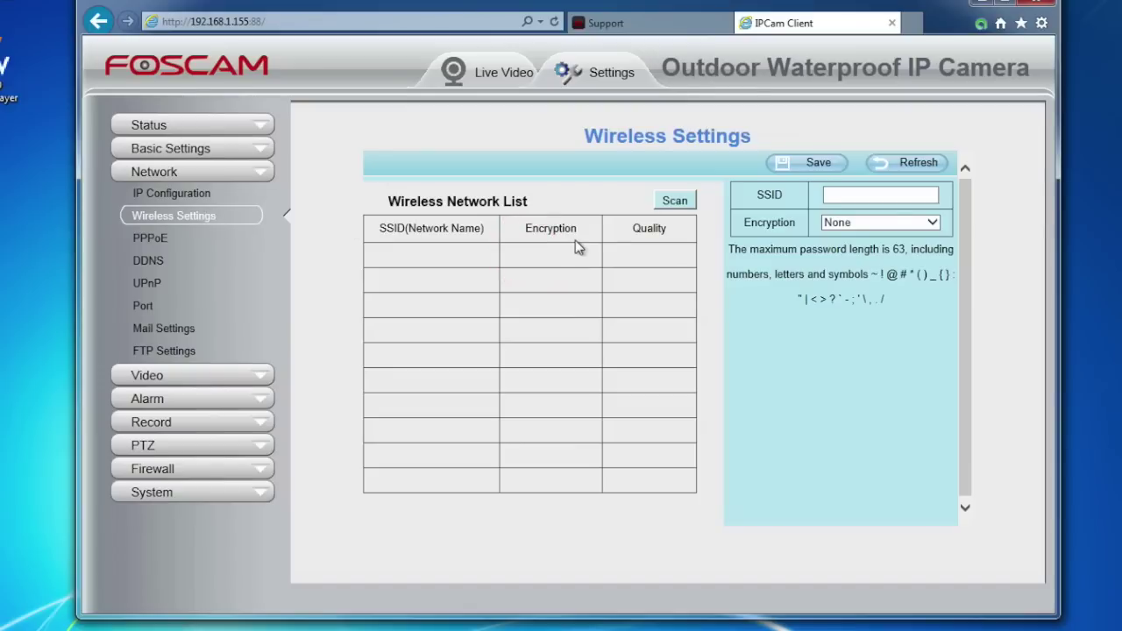
left_click(653, 200)
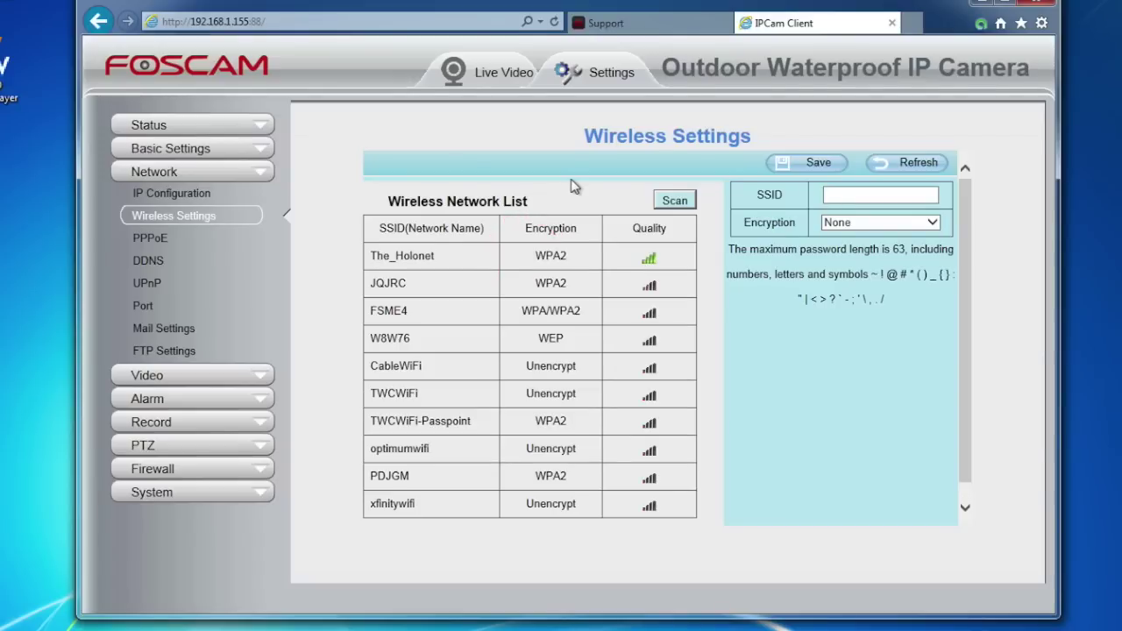
left_click(453, 283)
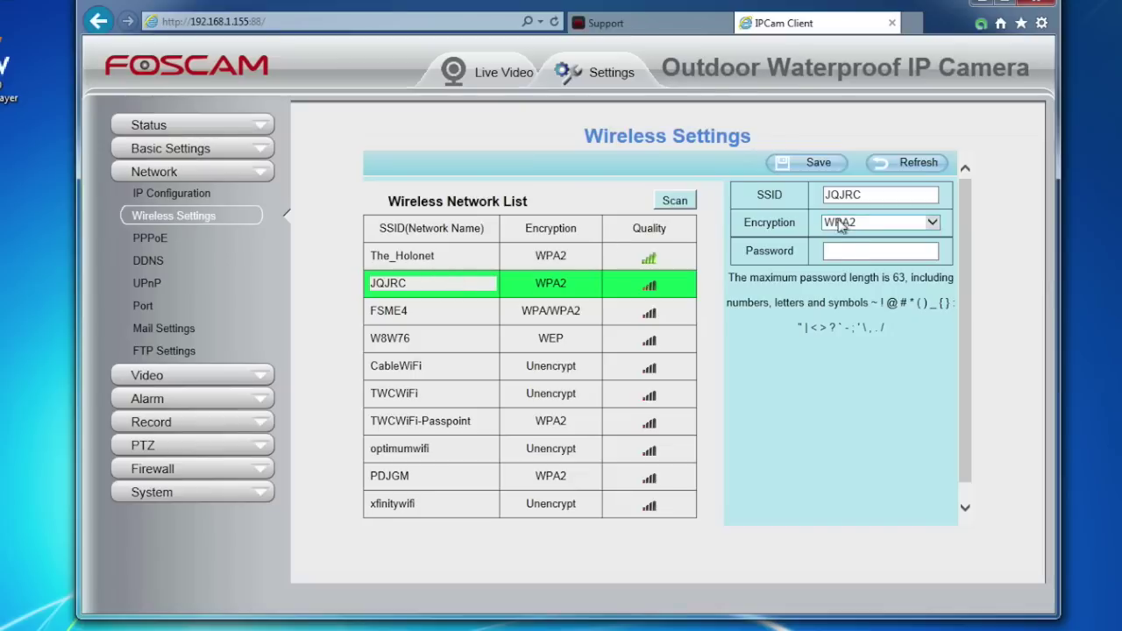
left_click(853, 249)
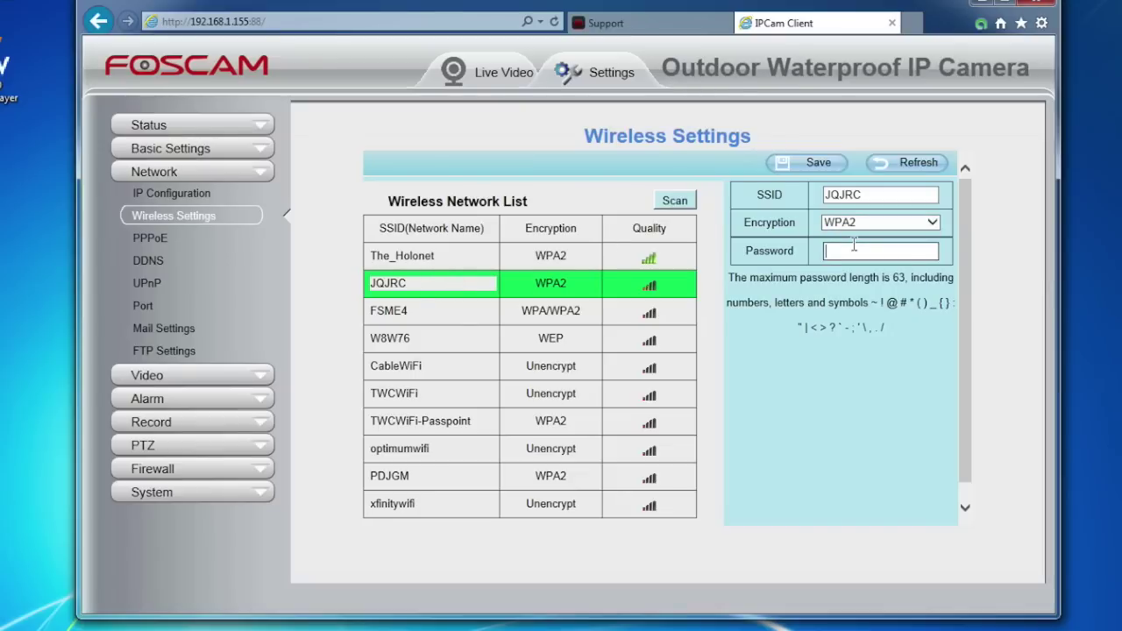
key("ctrl+v")
left_click(789, 167)
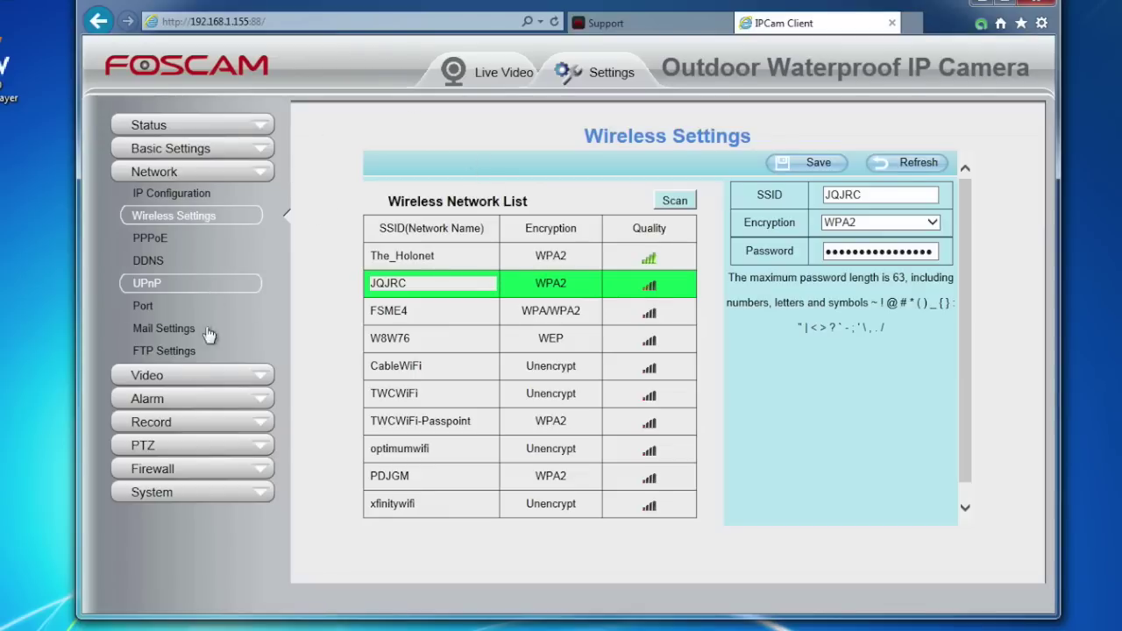
Change the PTZ Start-Up Option from Go To Home Position to Disable Start-Up and save
left_click(188, 447)
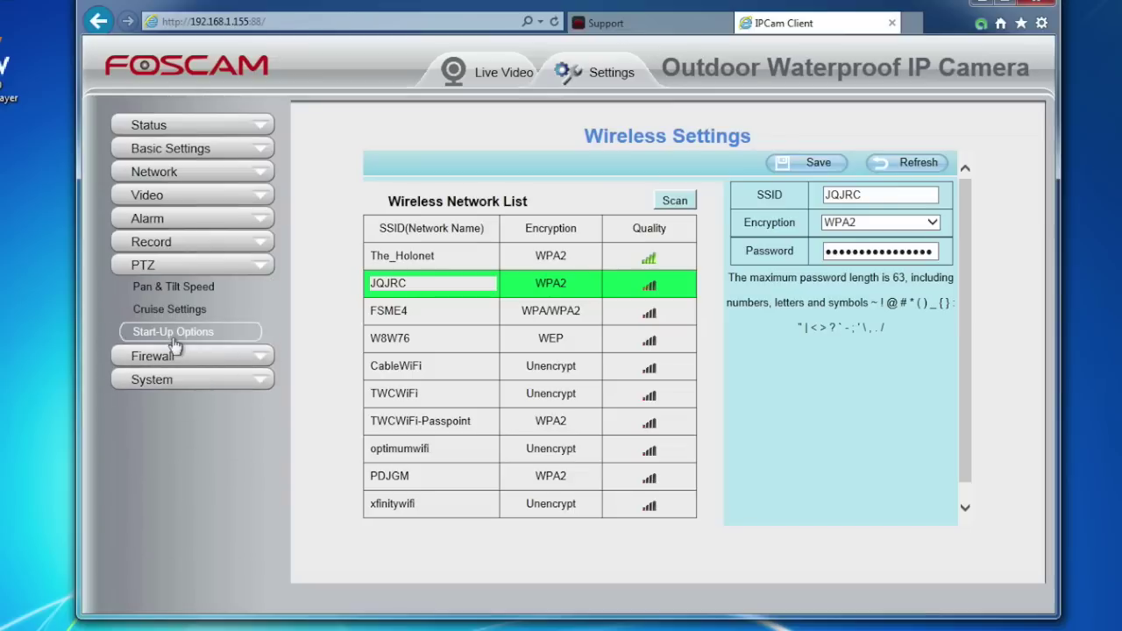
left_click(172, 331)
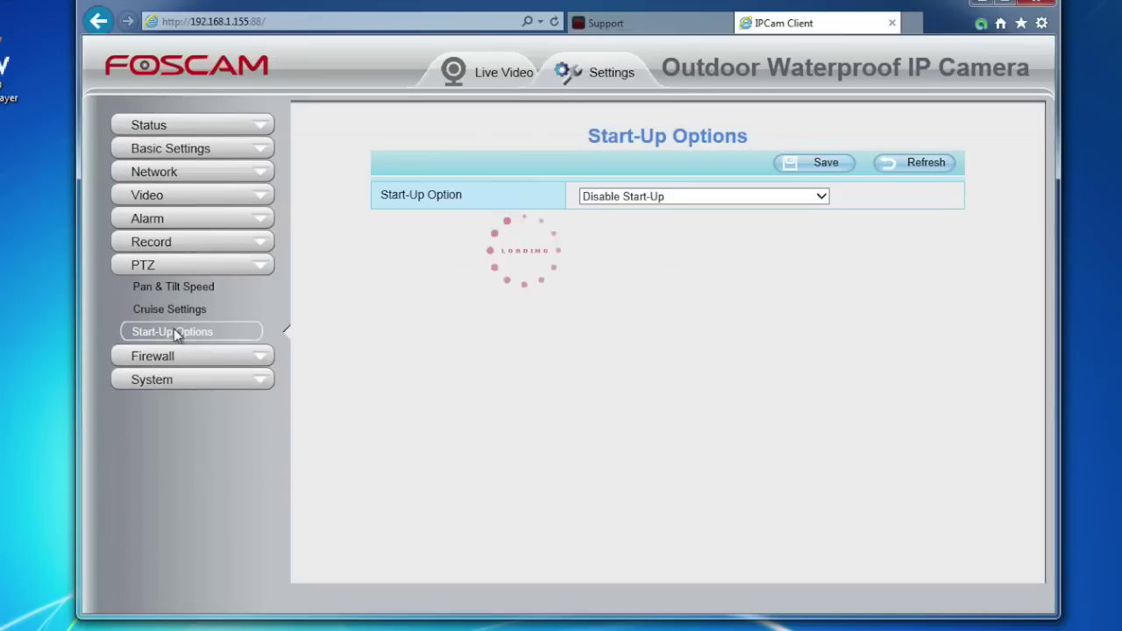
left_click(645, 203)
left_click(655, 184)
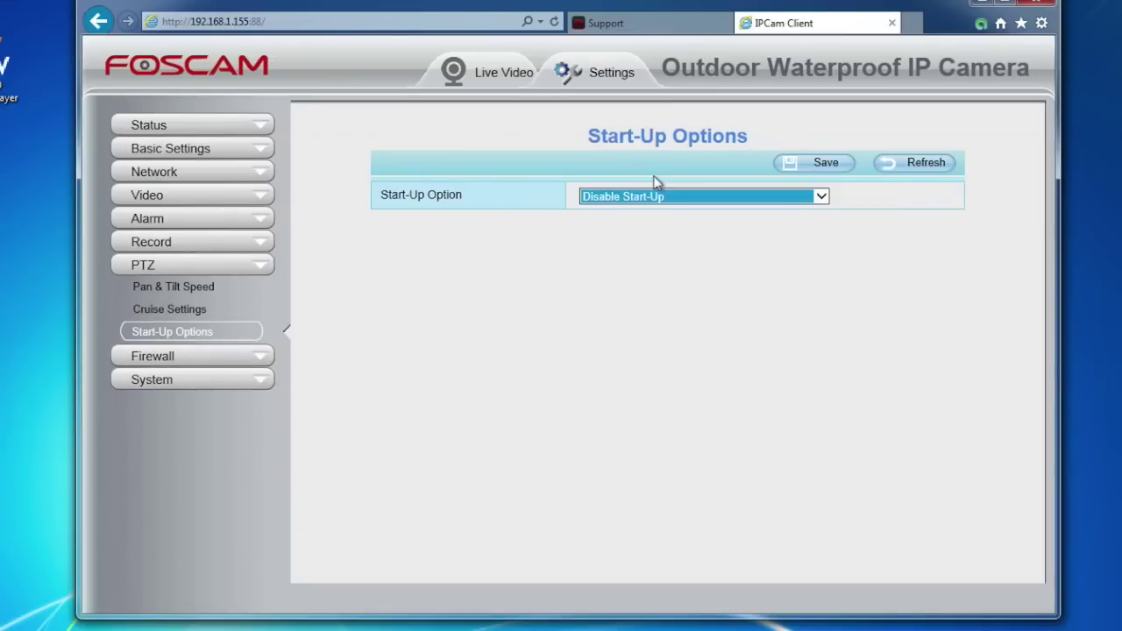
left_click(681, 246)
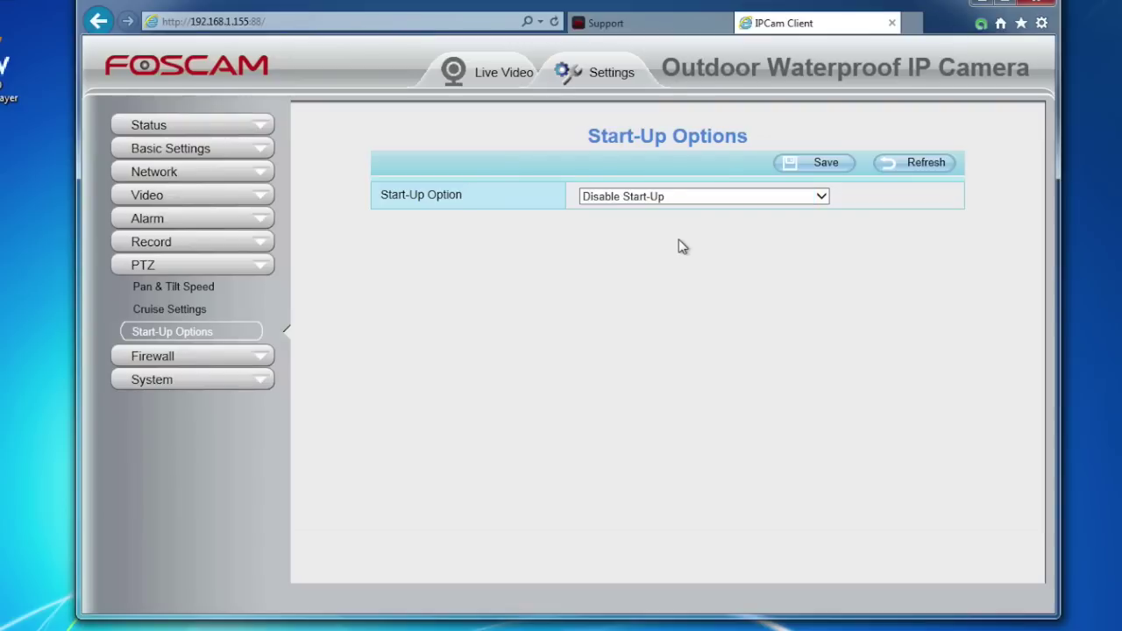
left_click(807, 170)
left_click(801, 164)
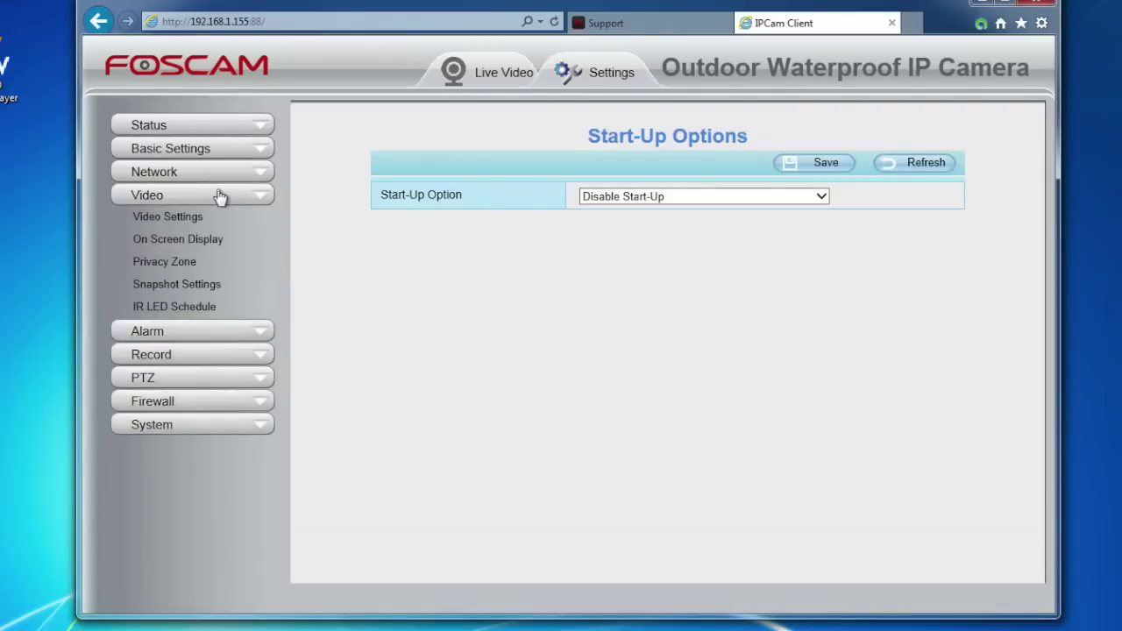
Set the main stream to Stream Type 1, 720P resolution and 1M bit rate, and save
left_click(188, 217)
left_click(624, 220)
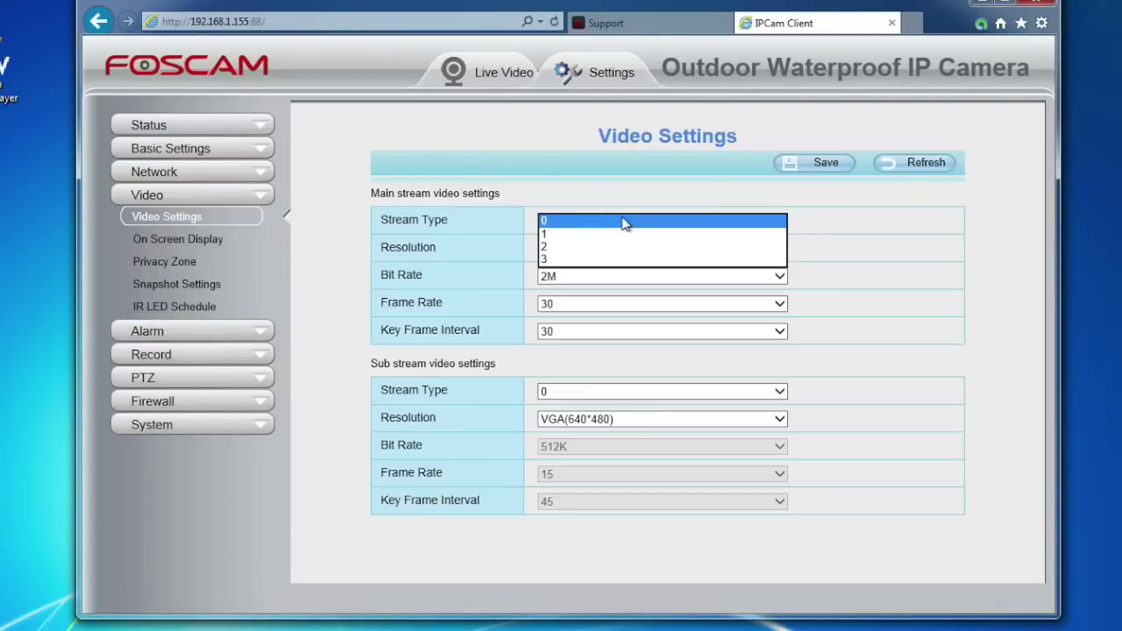
left_click(448, 218)
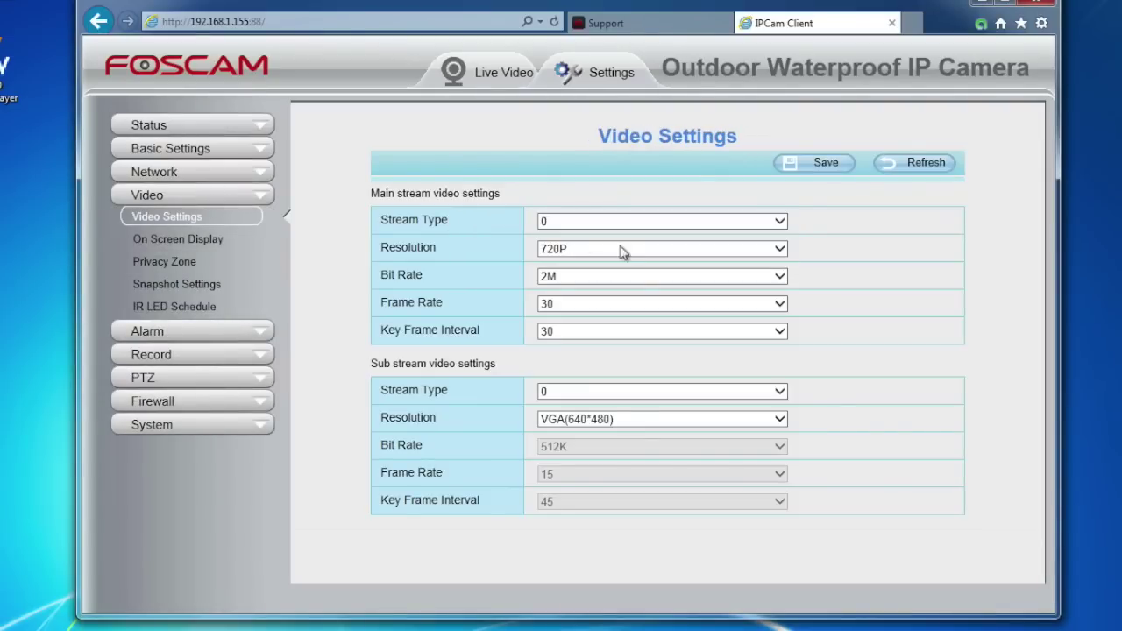
left_click(574, 248)
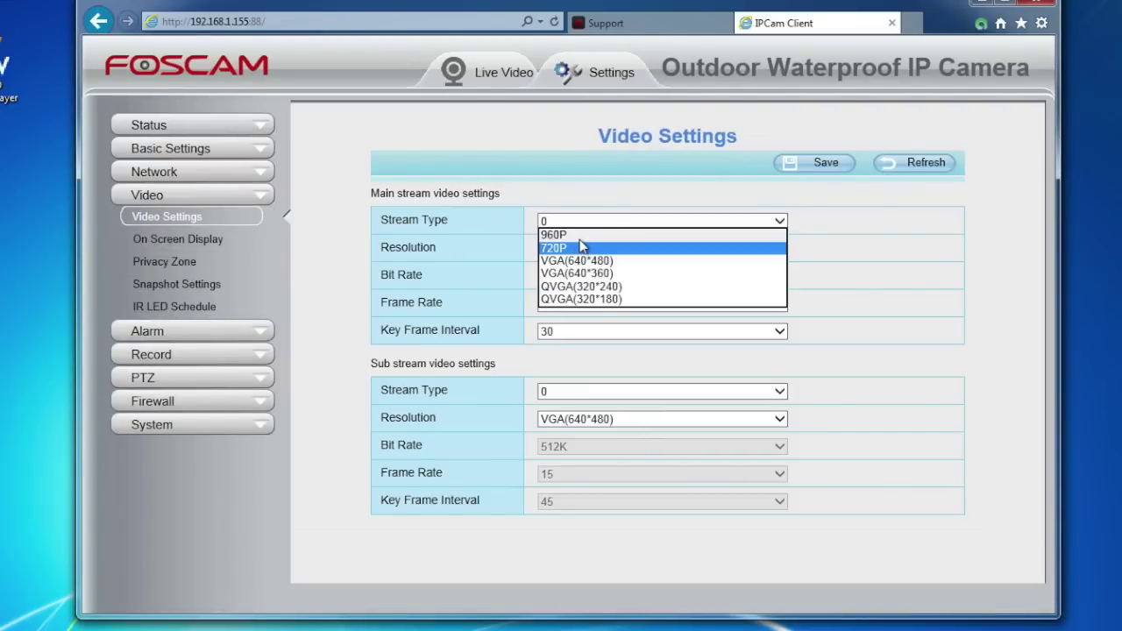
left_click(589, 232)
left_click(588, 227)
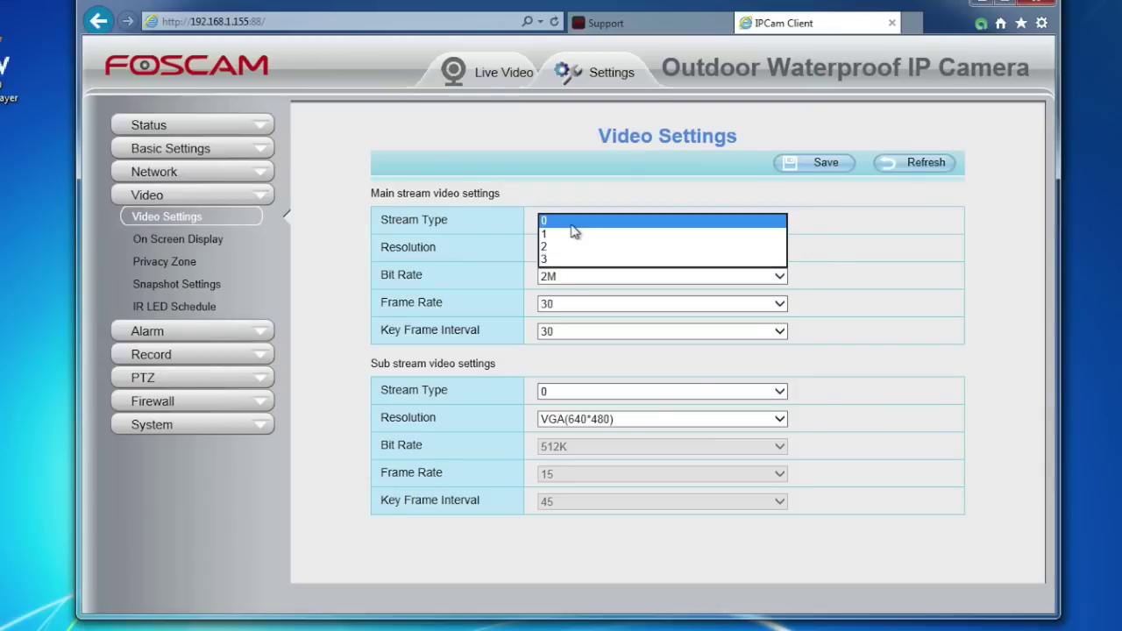
left_click(574, 239)
left_click(571, 250)
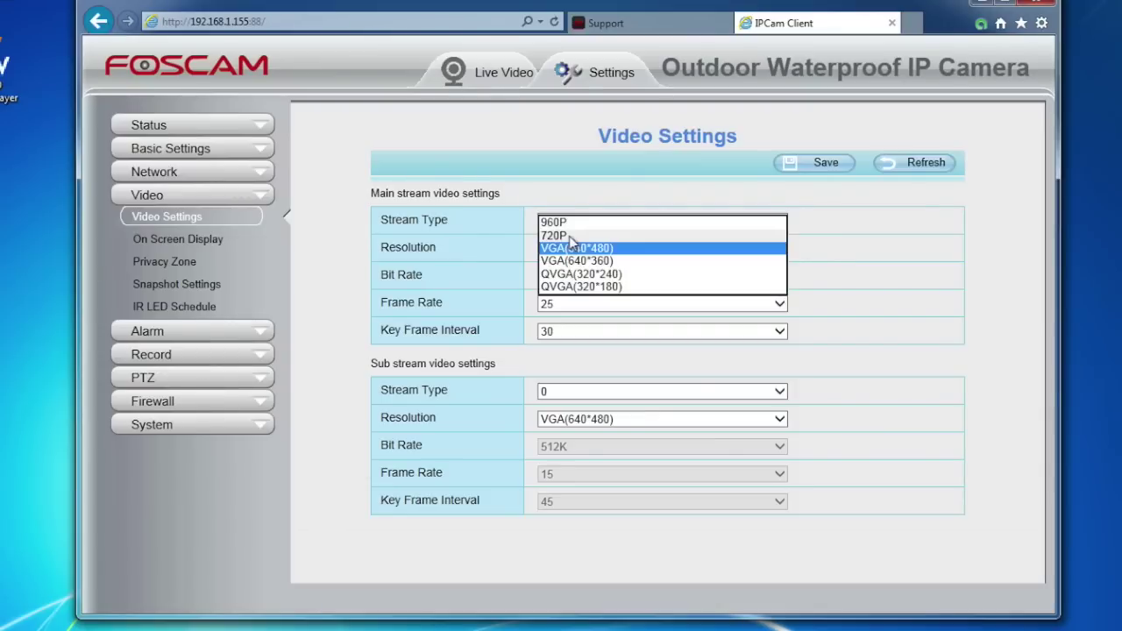
left_click(571, 234)
left_click(566, 279)
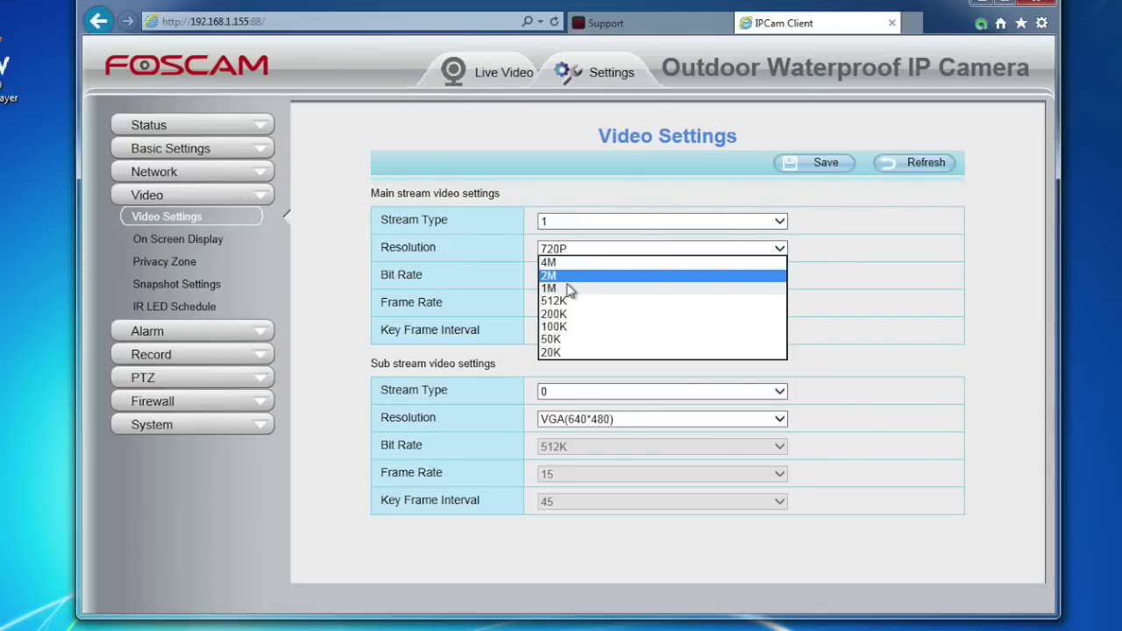
left_click(570, 283)
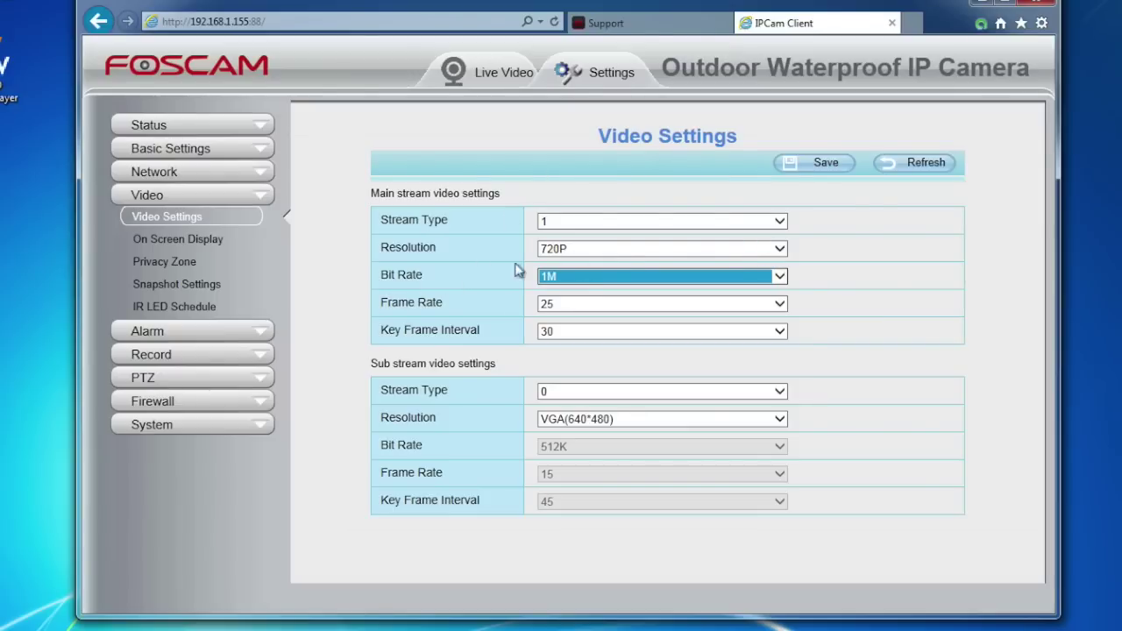
left_click(784, 165)
left_click(199, 245)
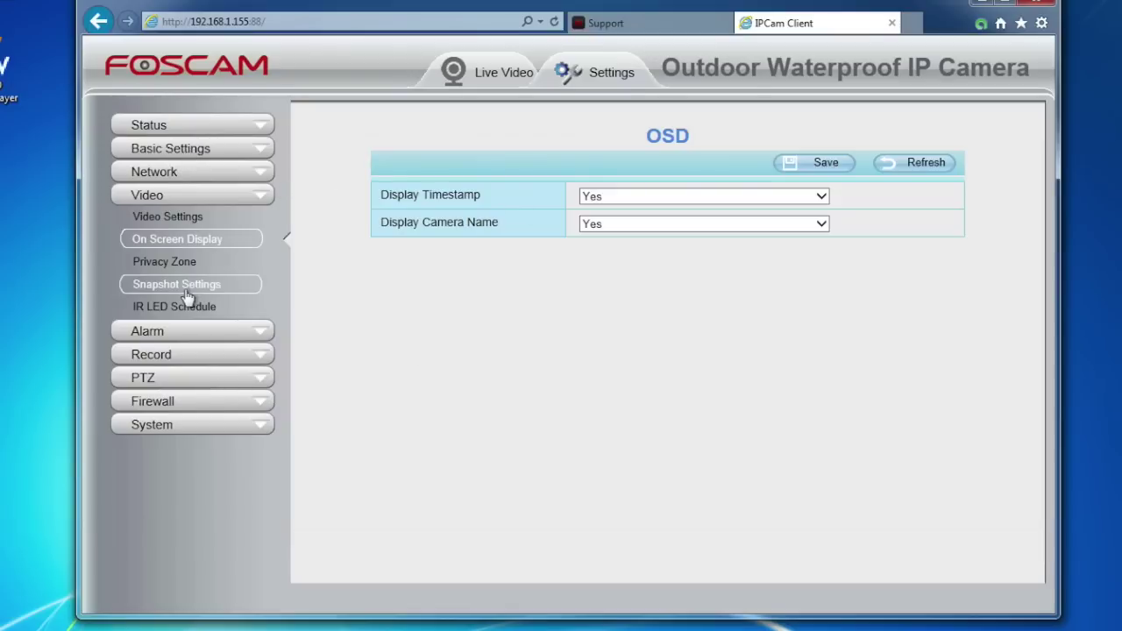
On the Multi-Camera page, add the LAN camera at 192.168.1.150 as The 2nd Camera
left_click(186, 332)
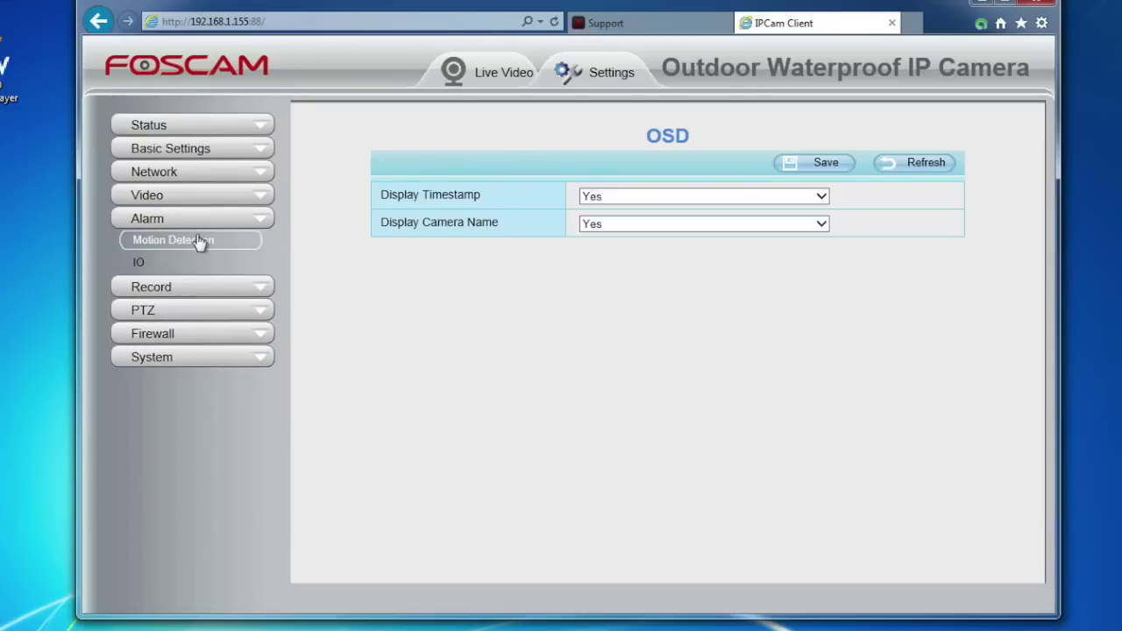
left_click(187, 289)
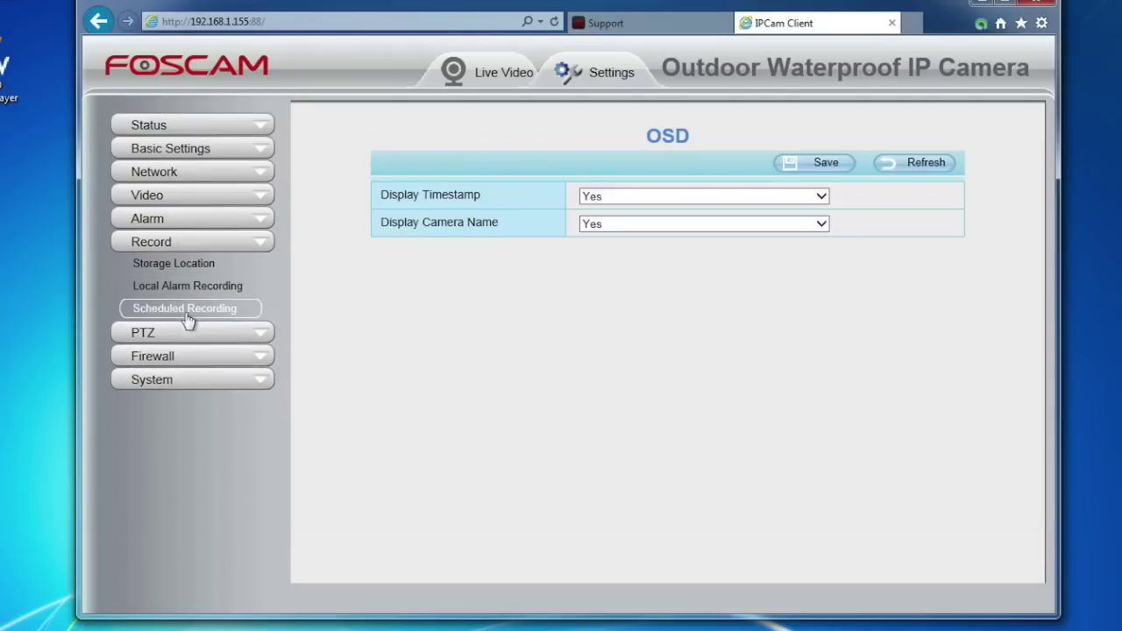
left_click(210, 148)
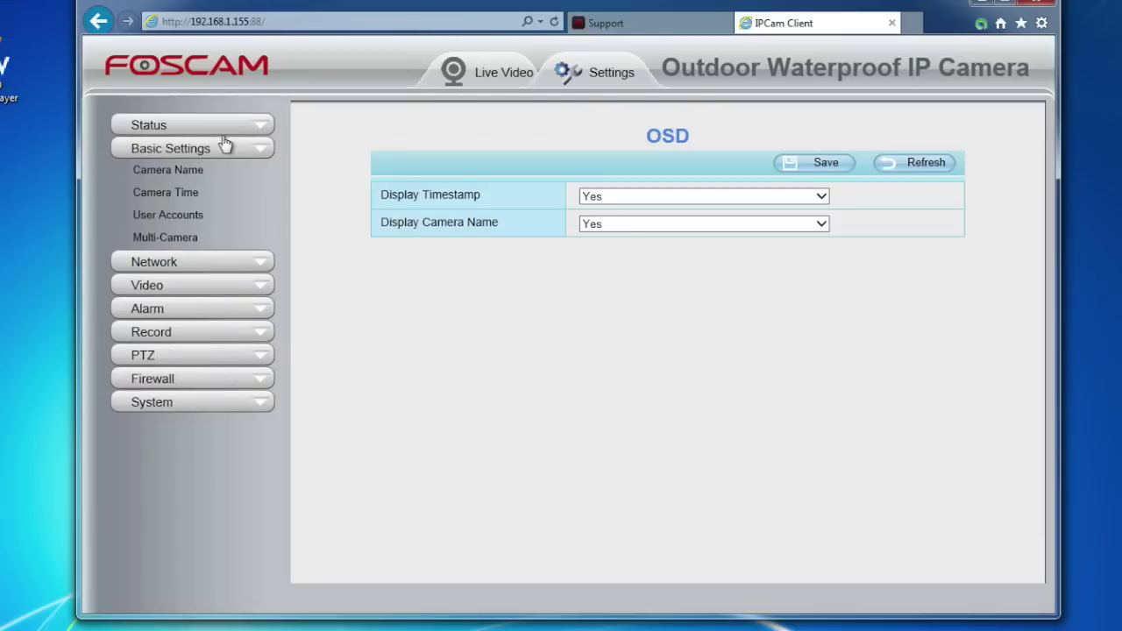
left_click(168, 236)
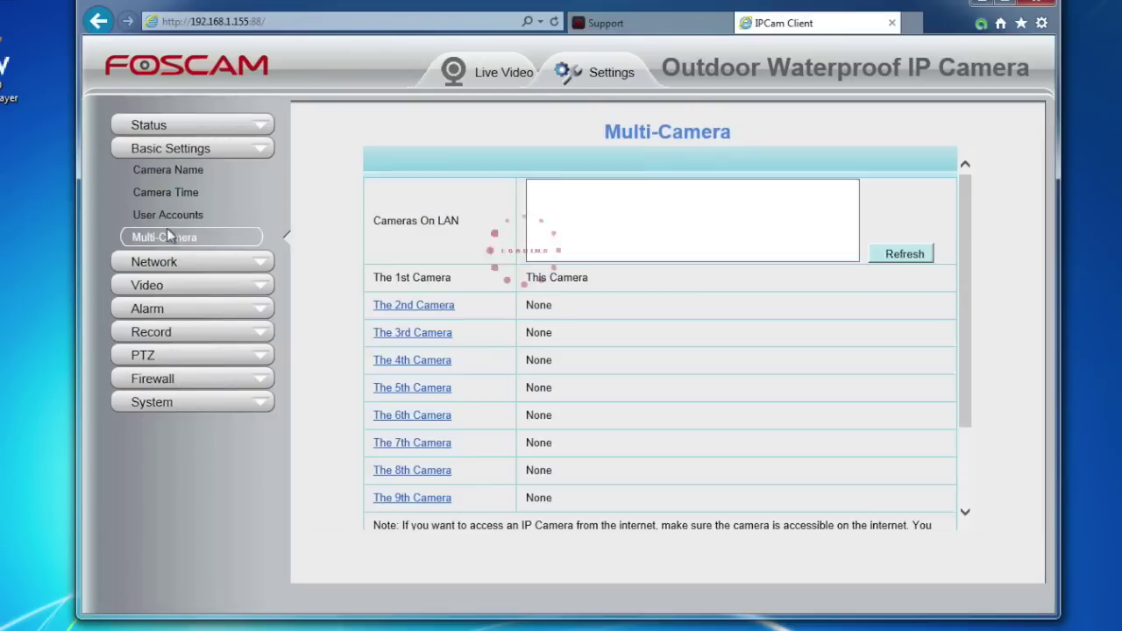
left_click(409, 307)
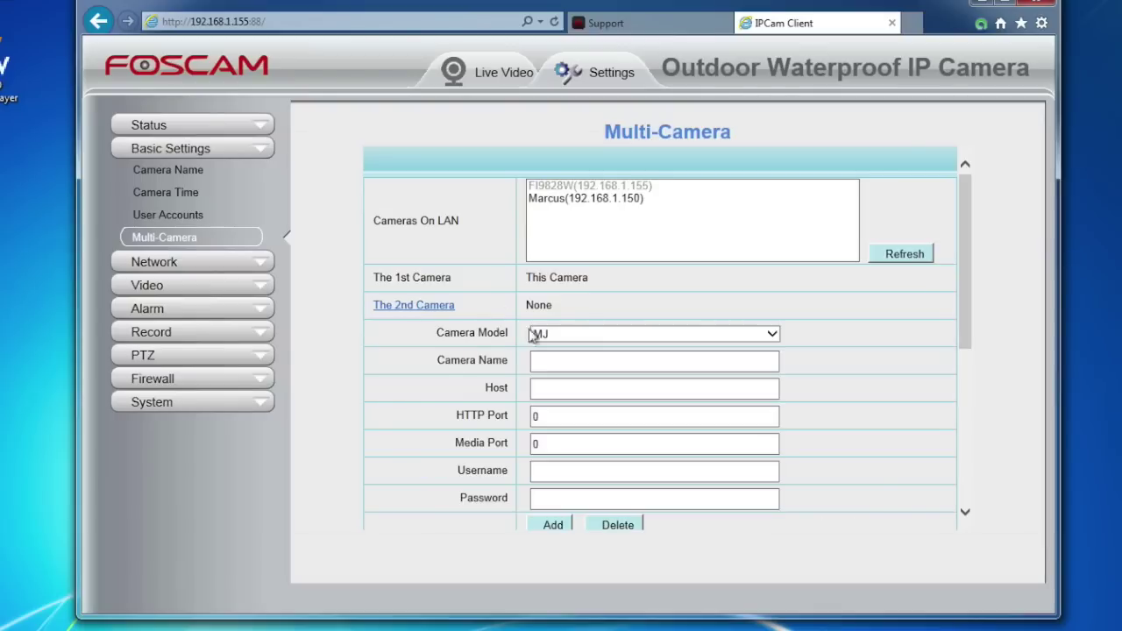
left_click(577, 200)
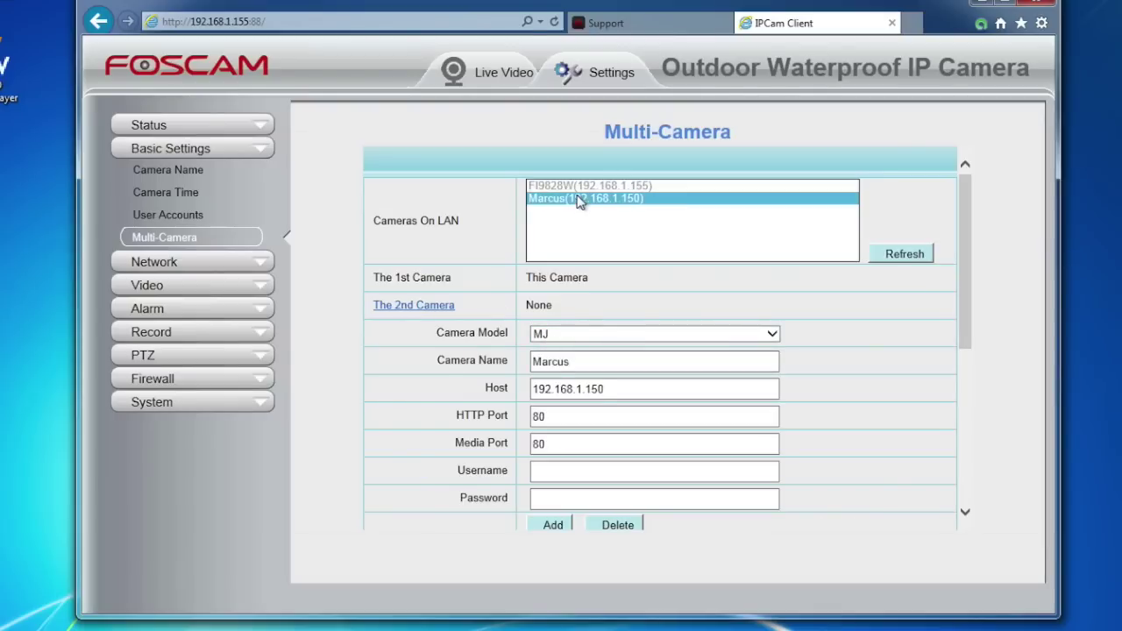
left_click(550, 525)
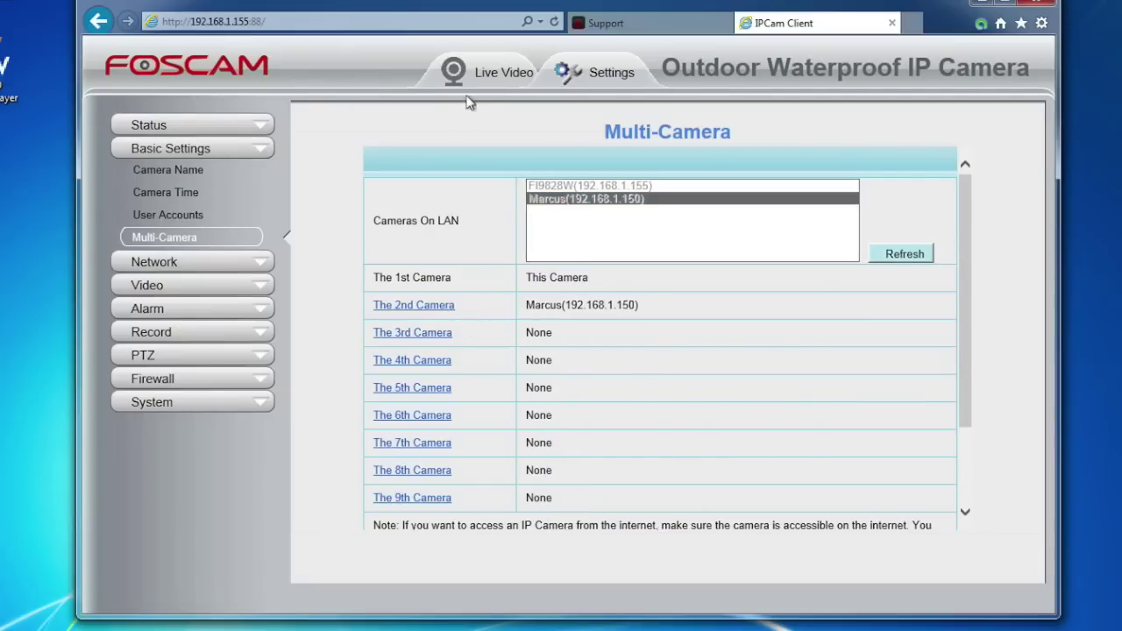
Show the live video feed and try the four-camera layout before returning
left_click(487, 74)
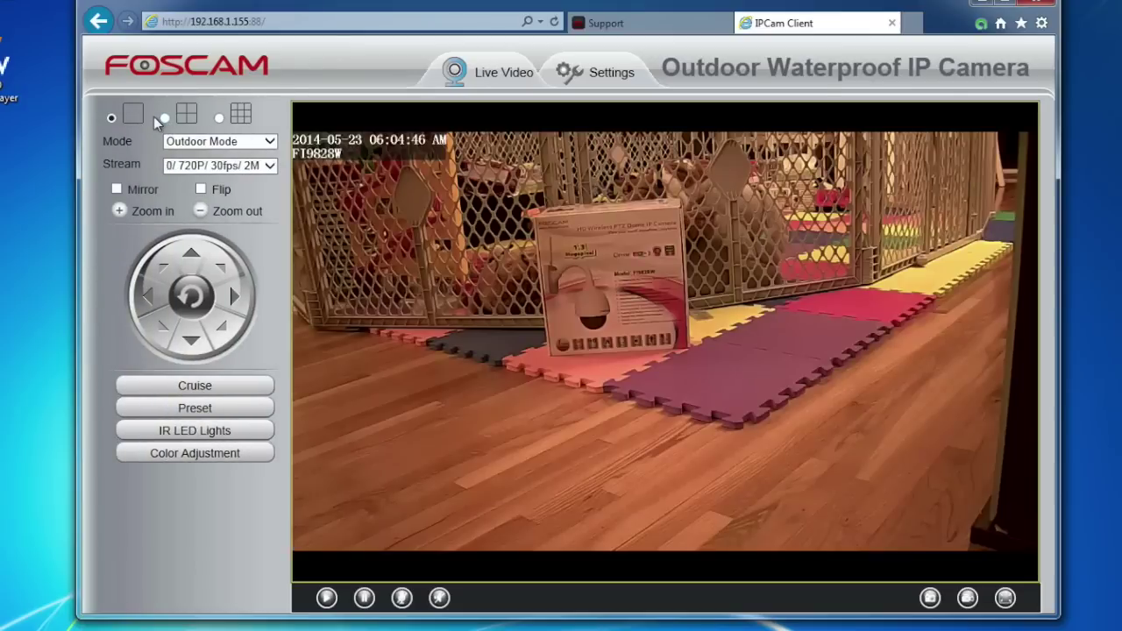
left_click(163, 117)
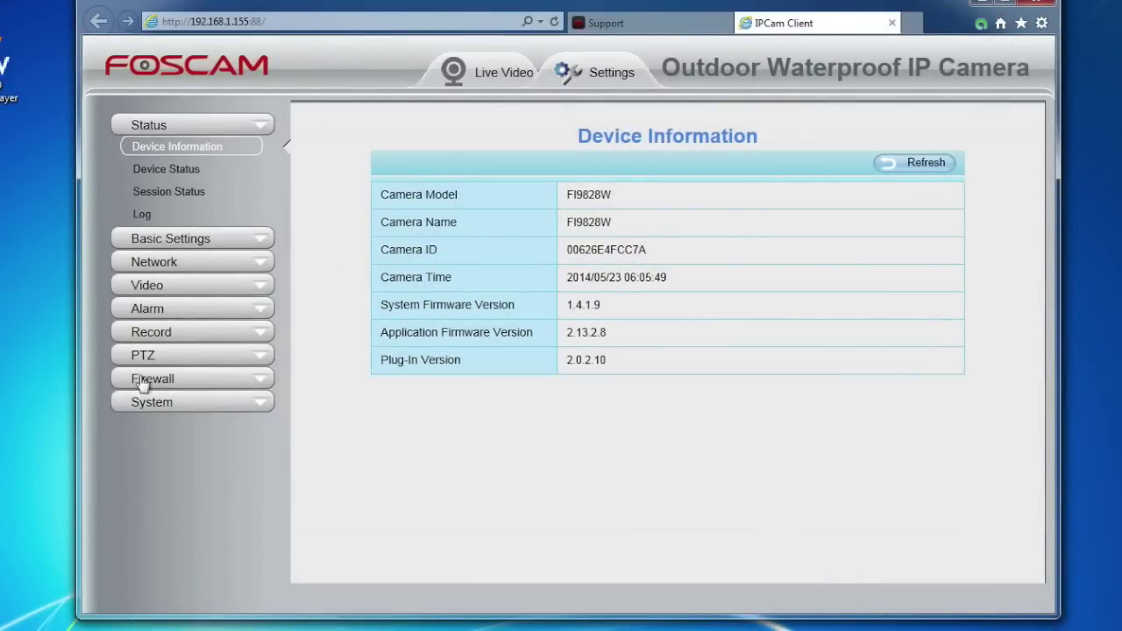
left_click(485, 77)
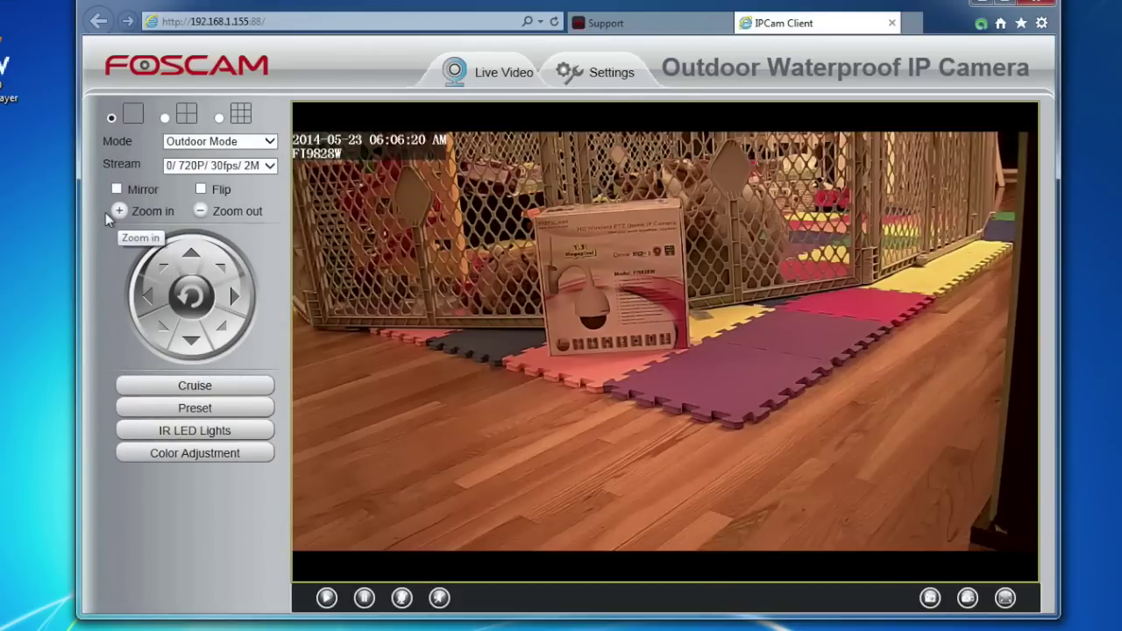
Test zooming in and out and panning right and left, ending on a wider shot
left_click(105, 212)
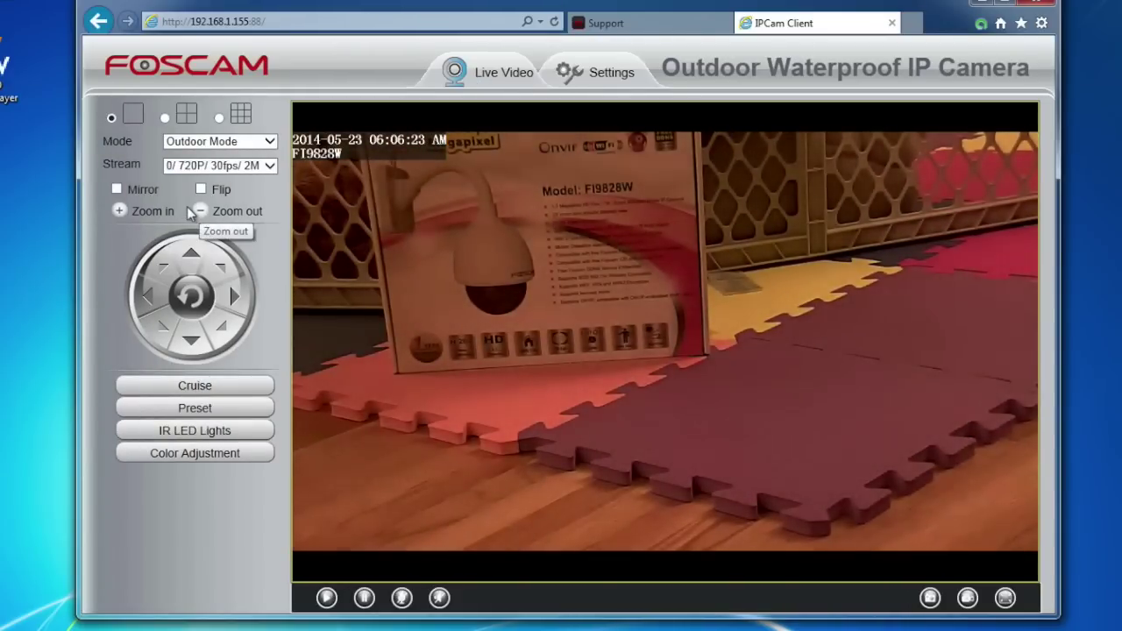
left_click(187, 209)
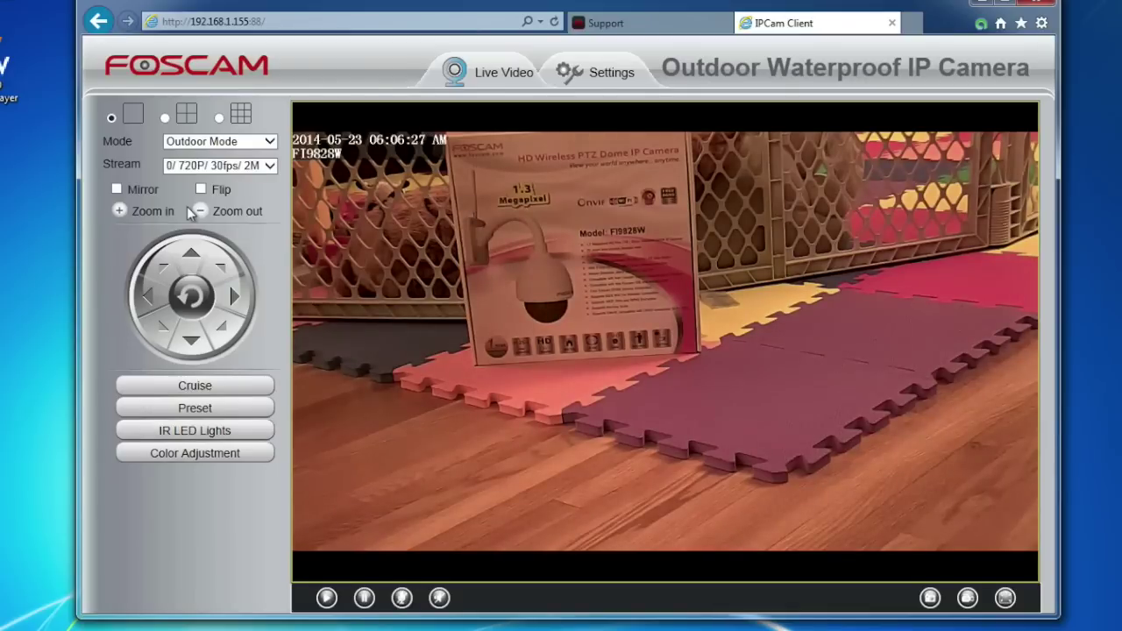
left_click(228, 295)
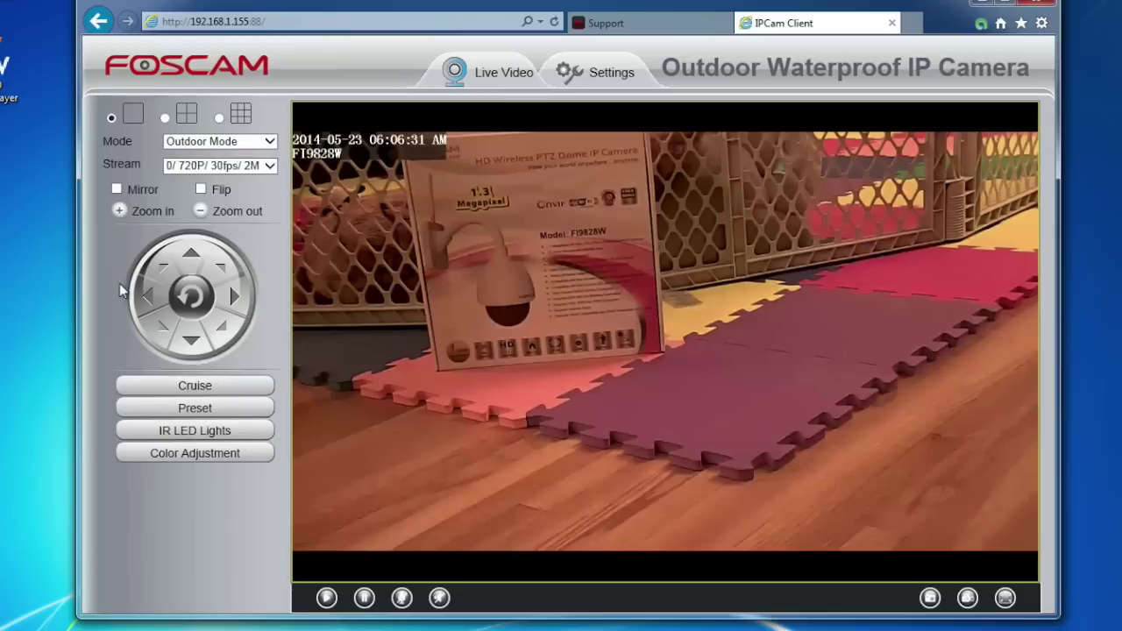
left_click(144, 298)
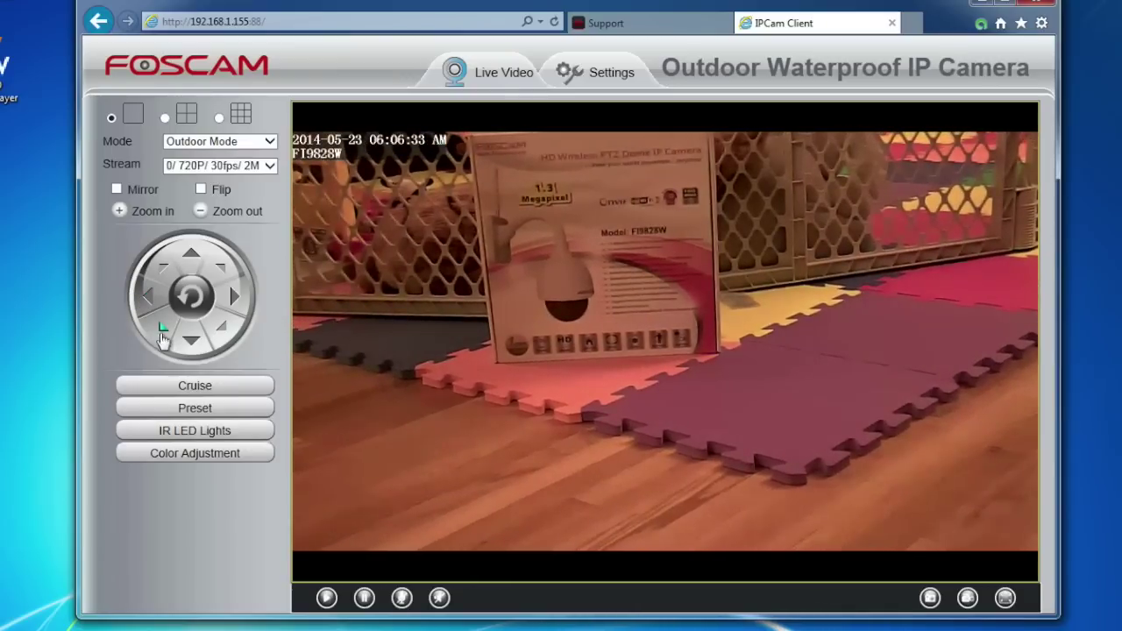
left_click(189, 209)
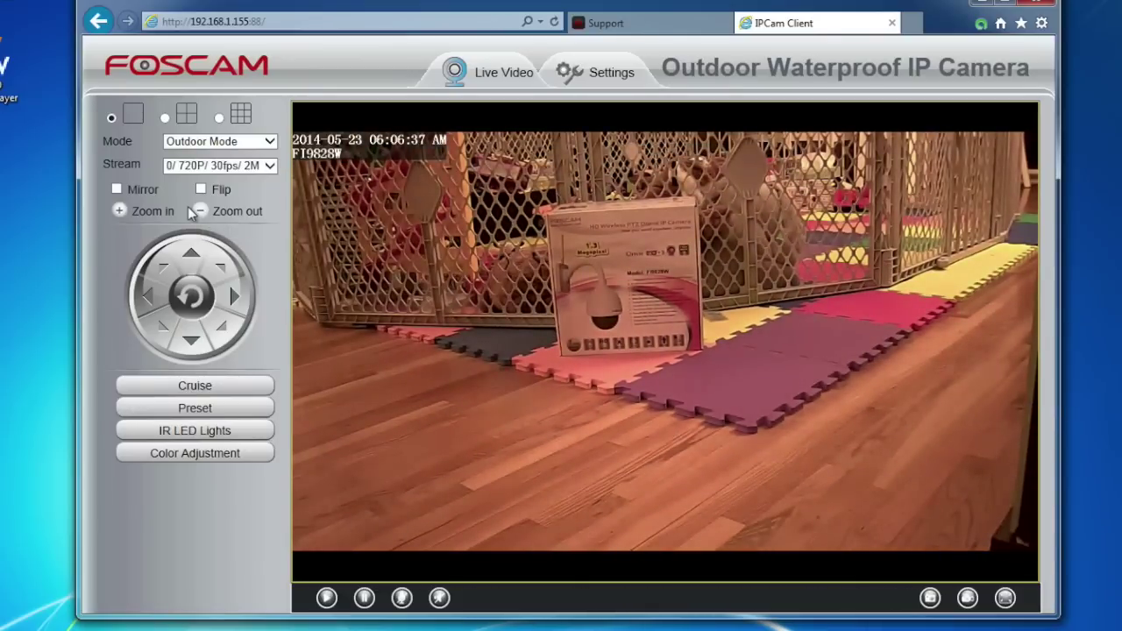